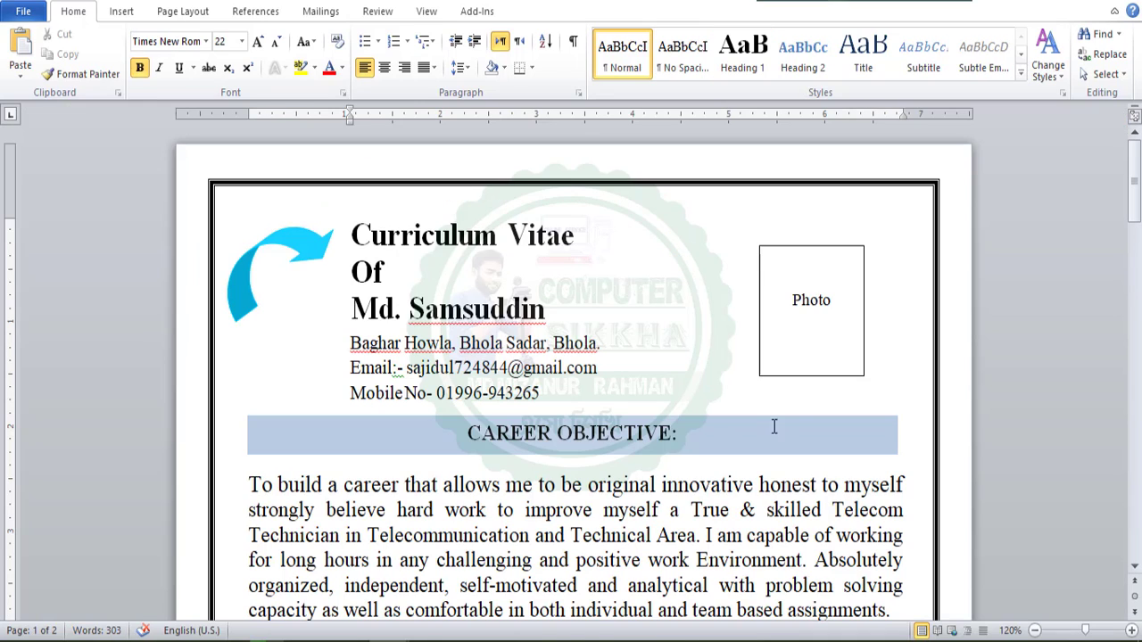
Look over the CV's sections, its photo placeholder box and the CAREER OBJECTIVE heading box.
scroll(428, 321, "down", 10)
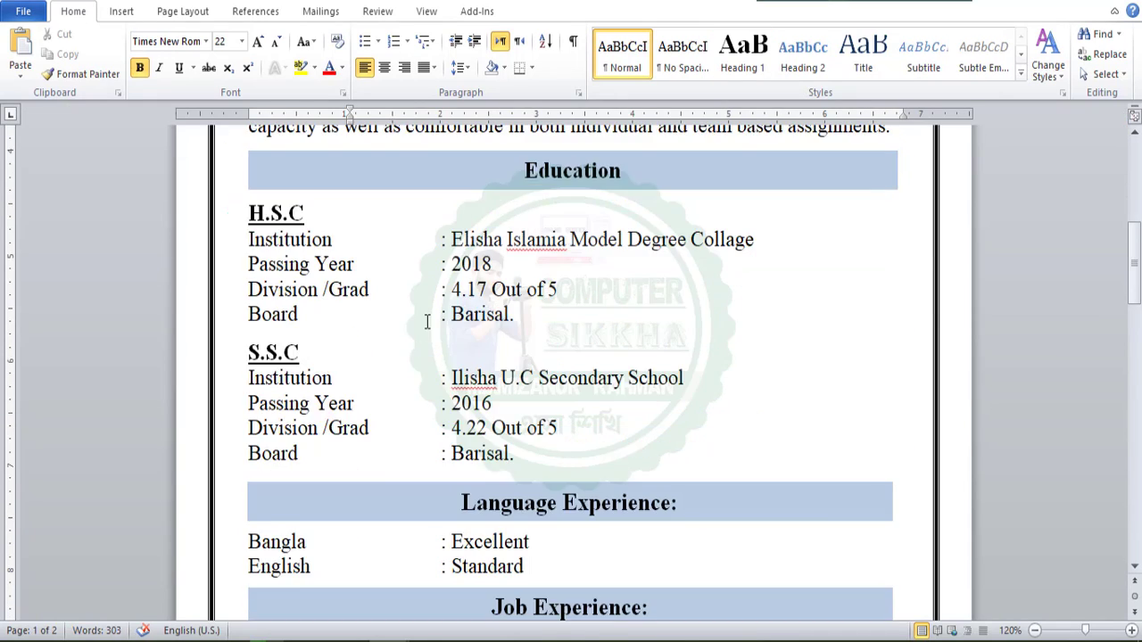
scroll(434, 309, "up", 10)
left_click(801, 284)
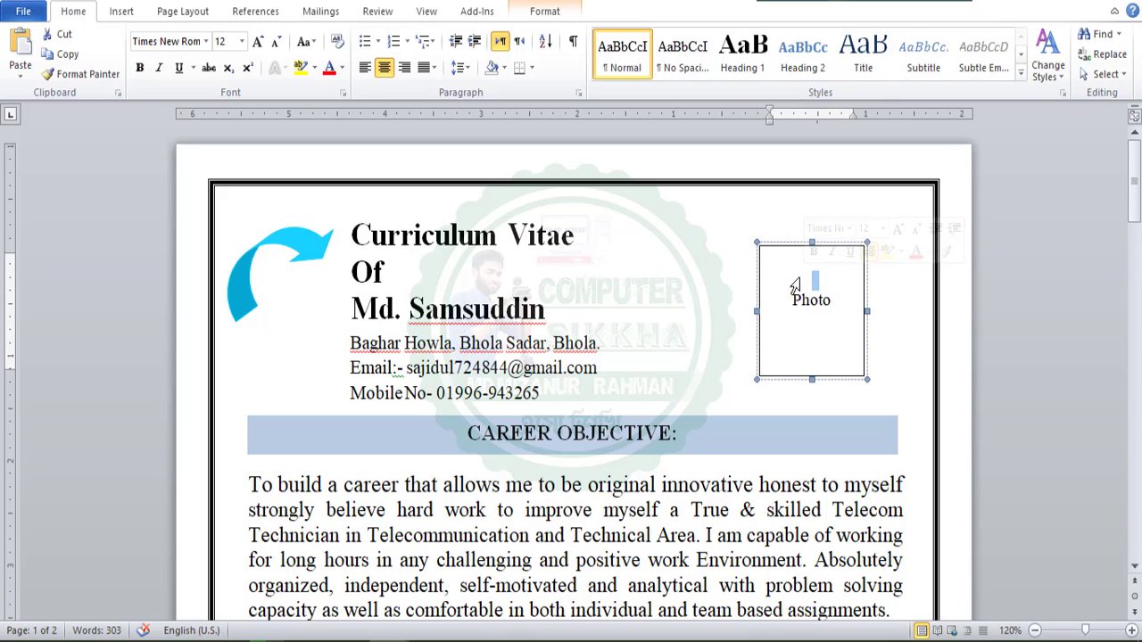
left_click(719, 301)
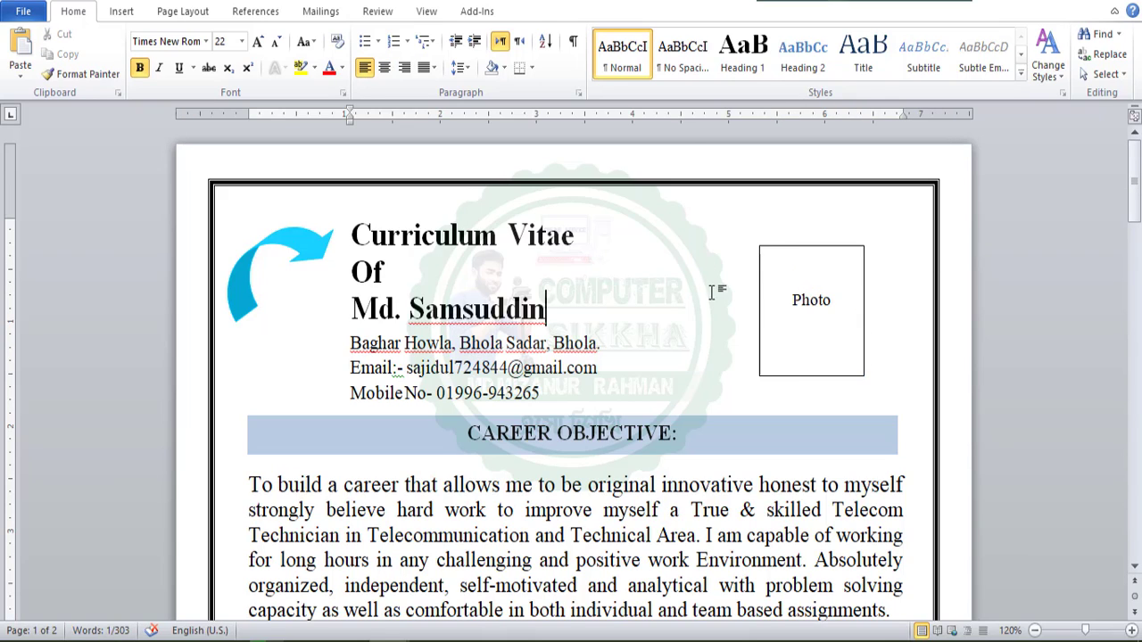
left_click(784, 300)
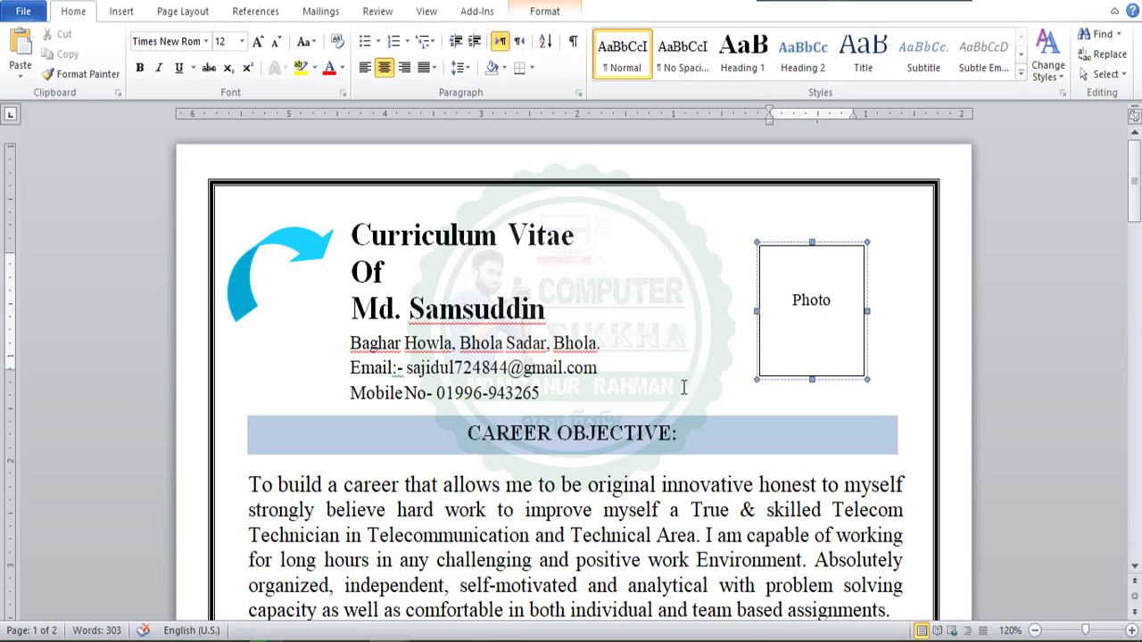
left_click(835, 245)
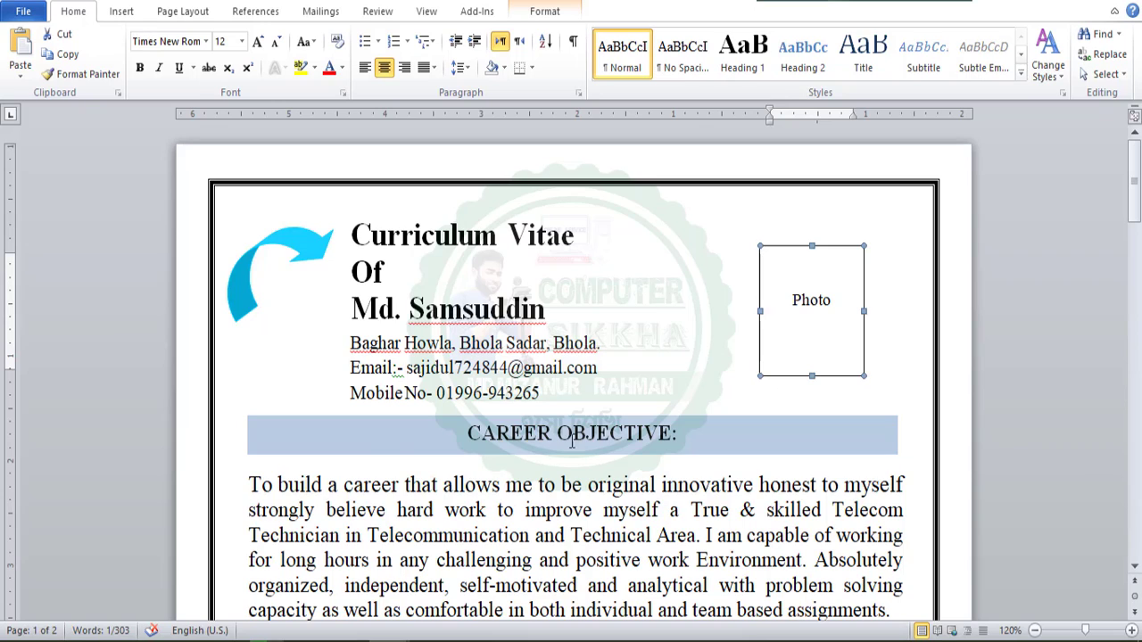
triple_click(393, 437)
left_click(838, 449)
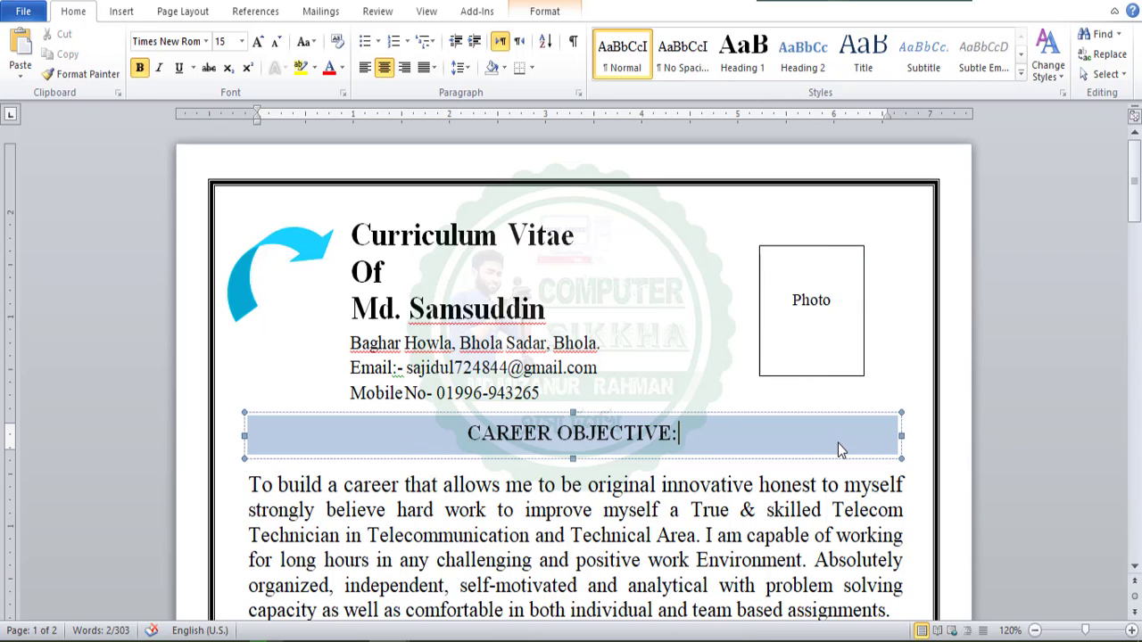
Draw a text box about 1.2" high and 1.05" wide between the CV's heading text and the Photo box.
left_click(122, 11)
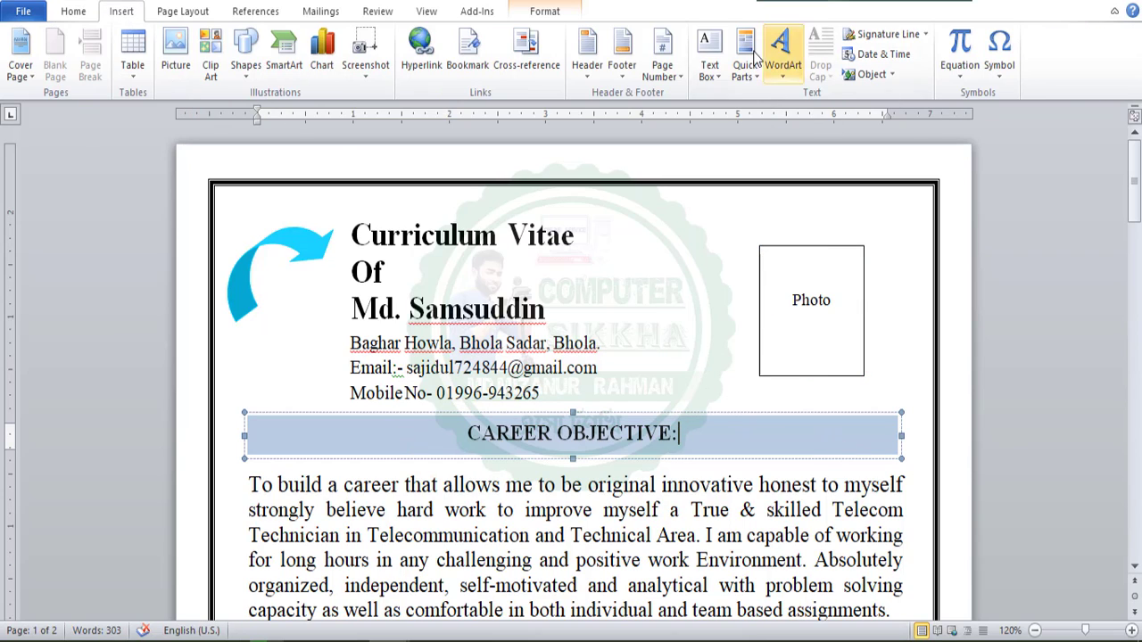
left_click(710, 58)
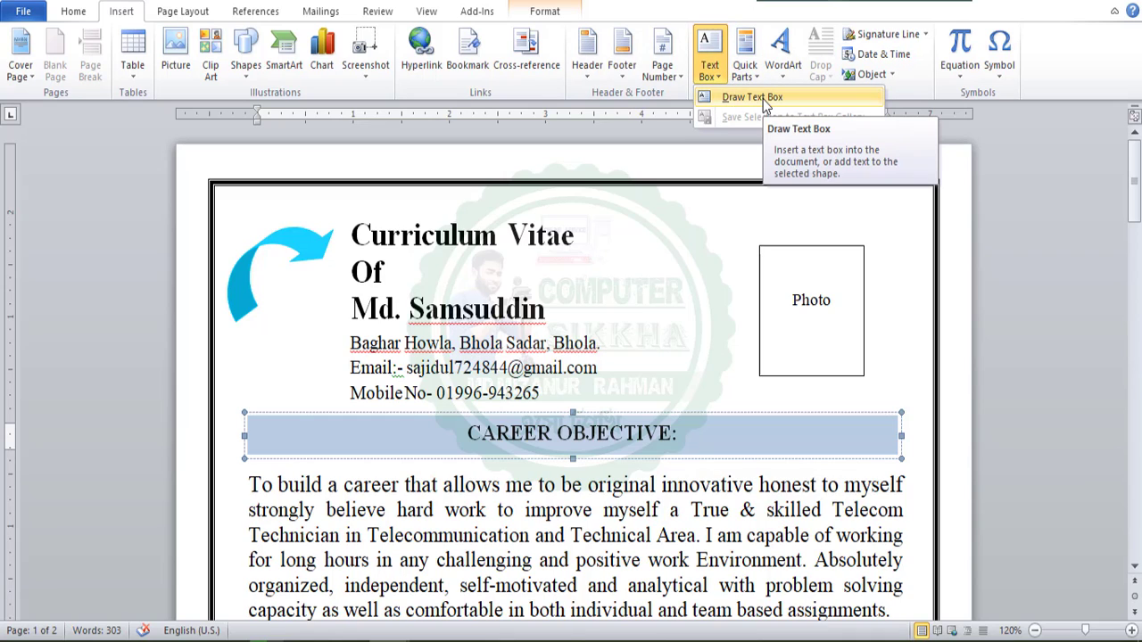
left_click(763, 99)
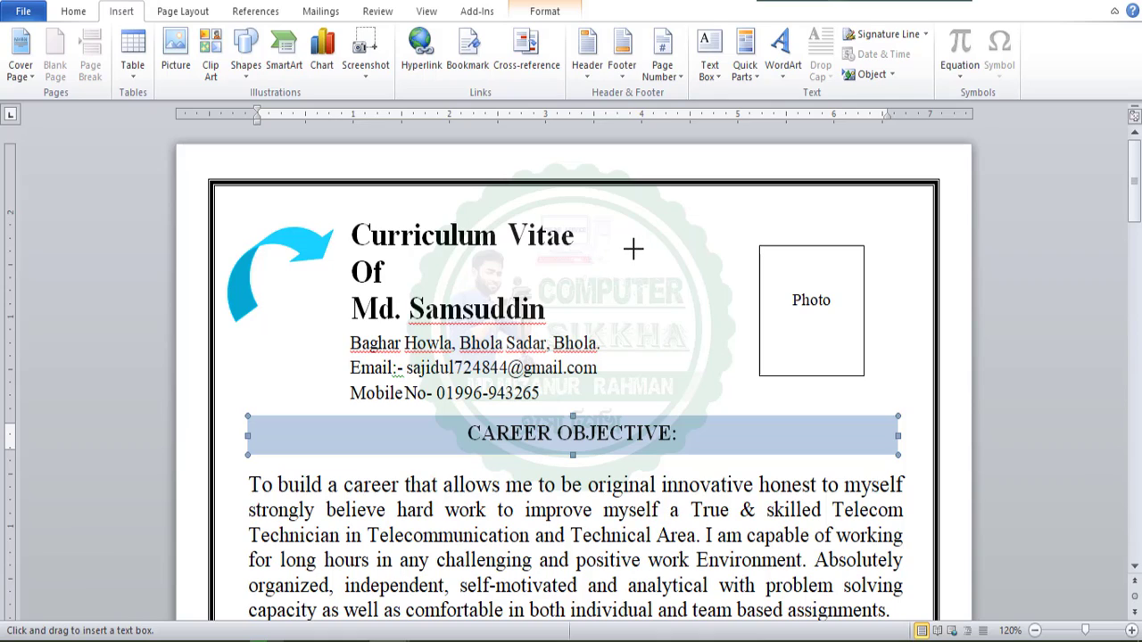
mouse_move(632, 246)
left_mouse_down()
mouse_move(673, 349)
mouse_move(740, 374)
mouse_move(731, 371)
left_mouse_up()
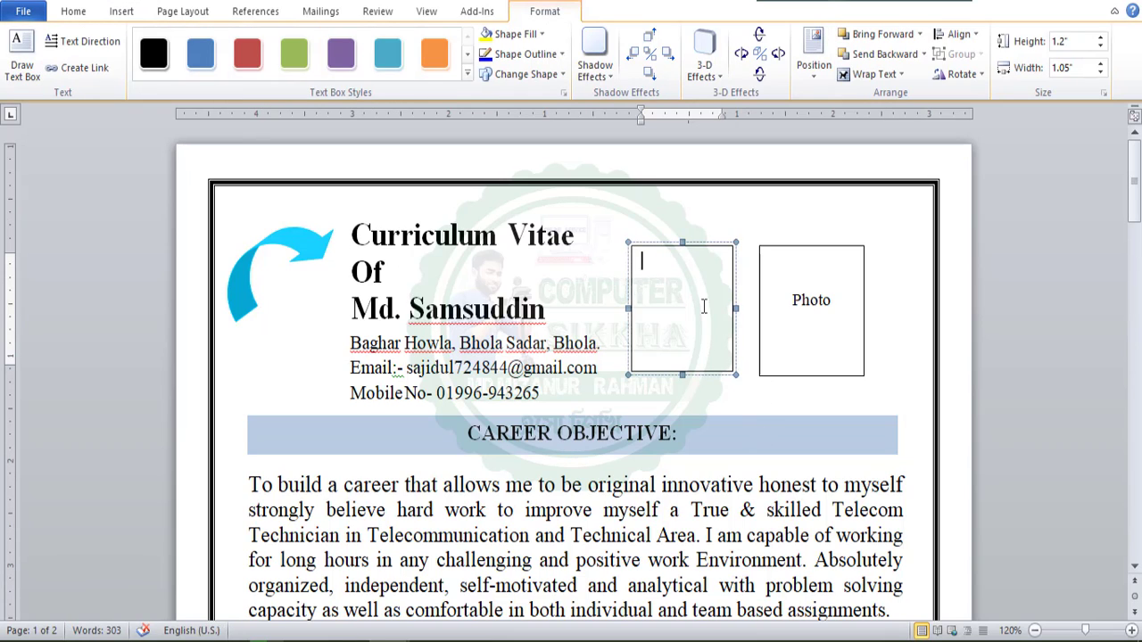
Open the fill effects settings for the newly drawn empty text box.
left_click(737, 218)
left_click(711, 326)
left_click(703, 248)
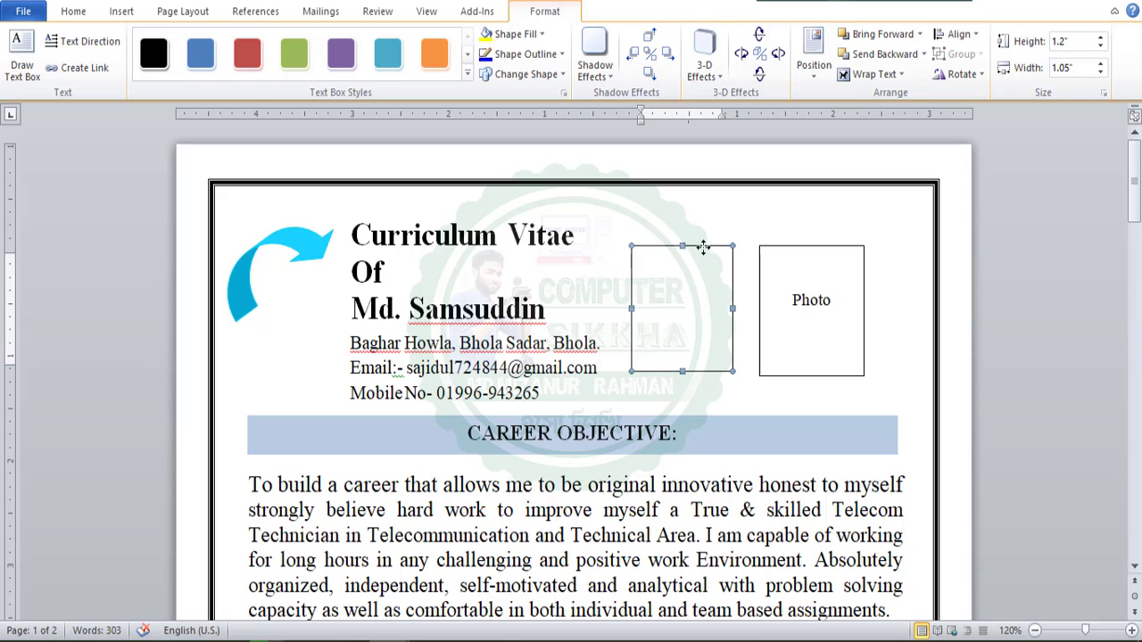
right_click(628, 245)
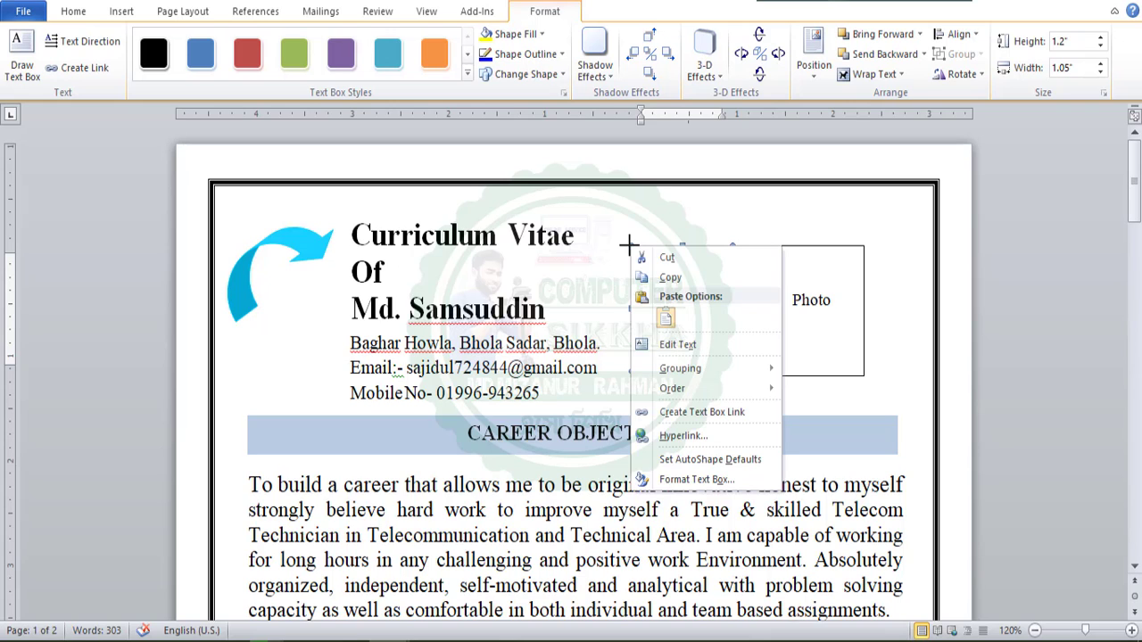
left_click(687, 481)
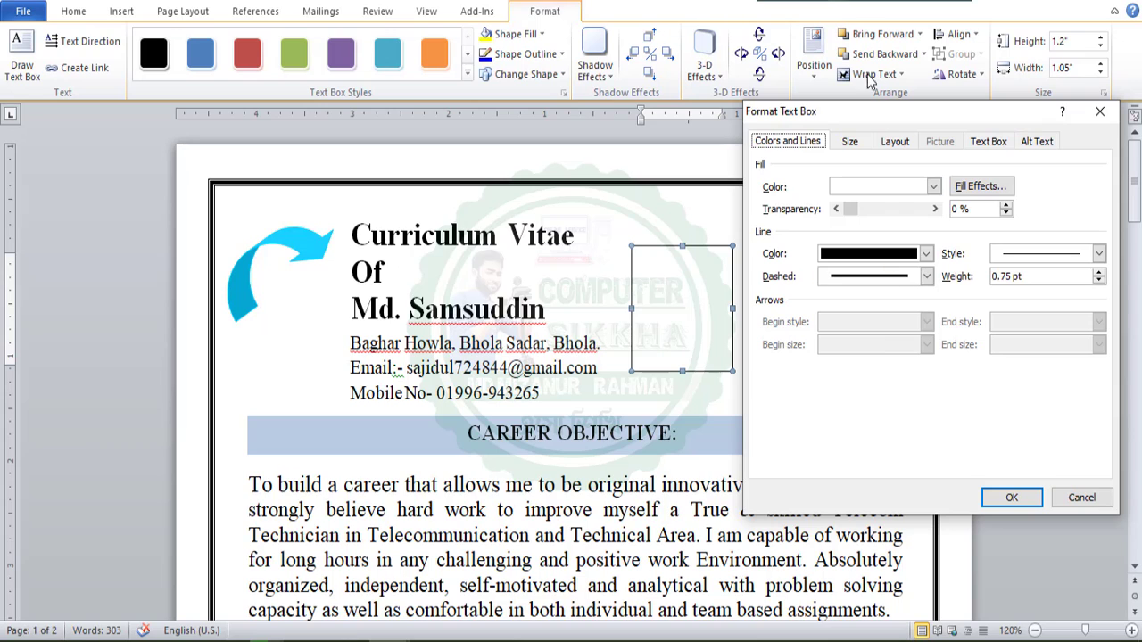
left_click_drag(865, 120, 521, 96)
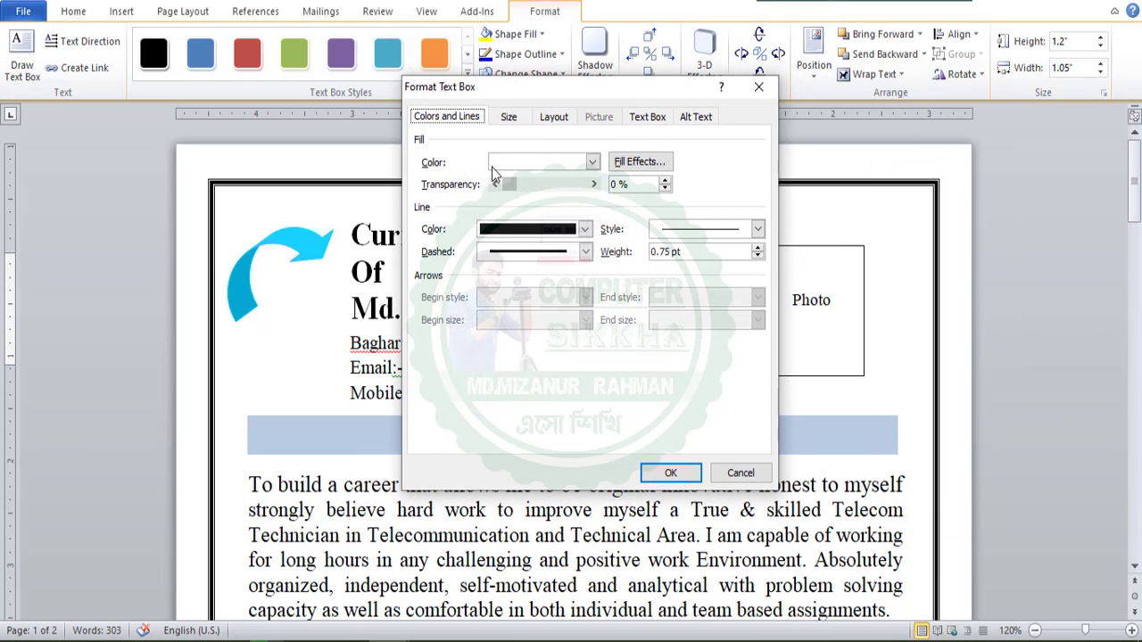
left_click(650, 162)
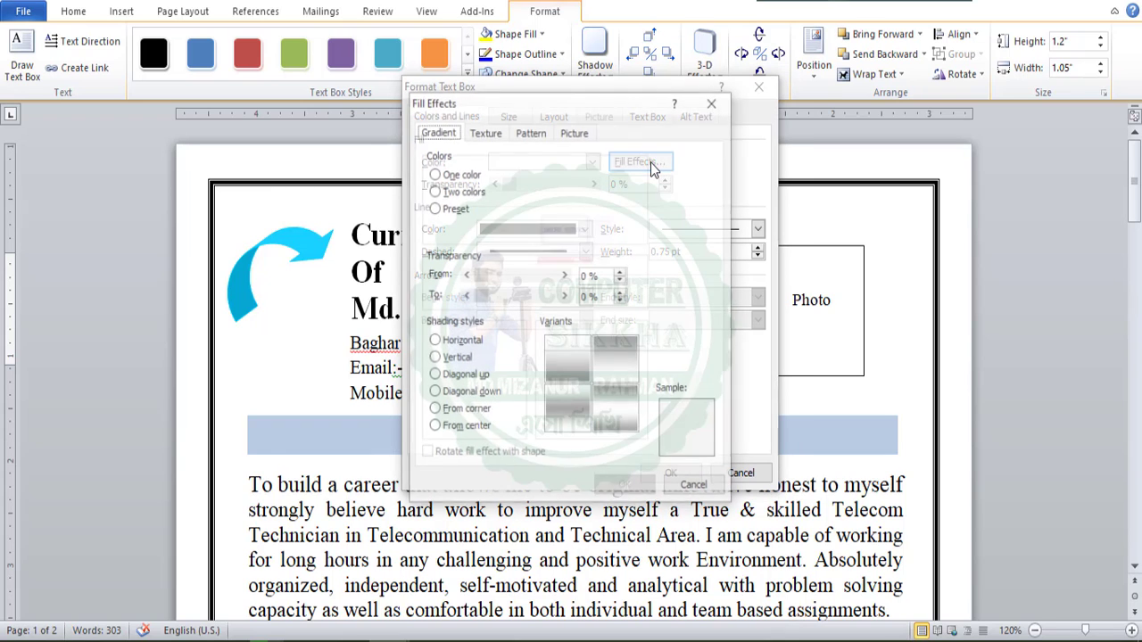
left_click(713, 104)
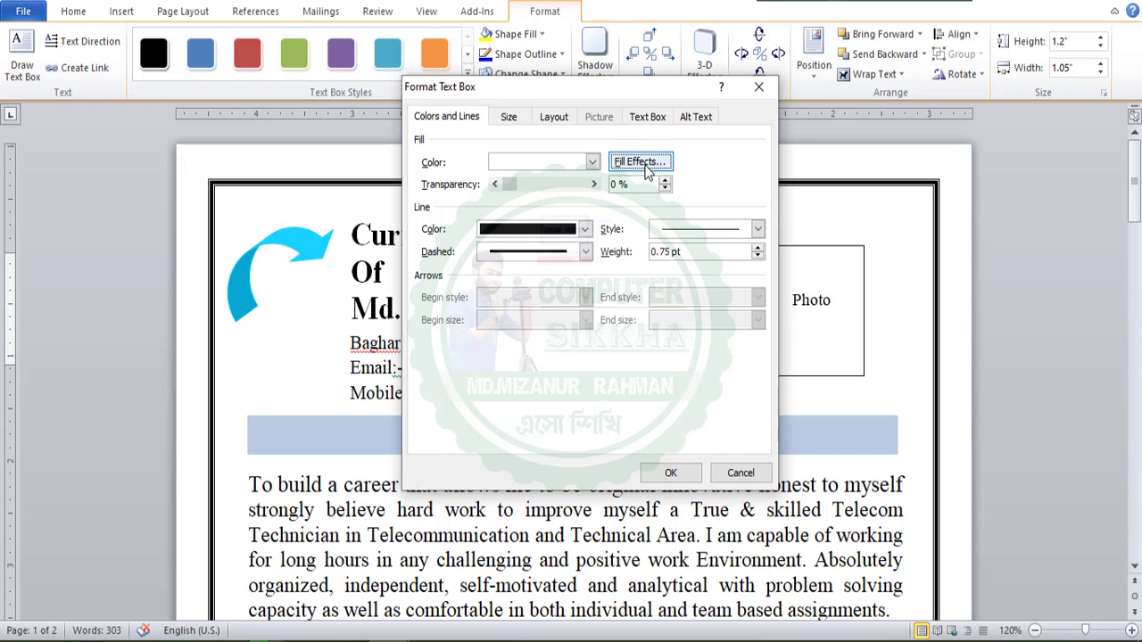
left_click(640, 162)
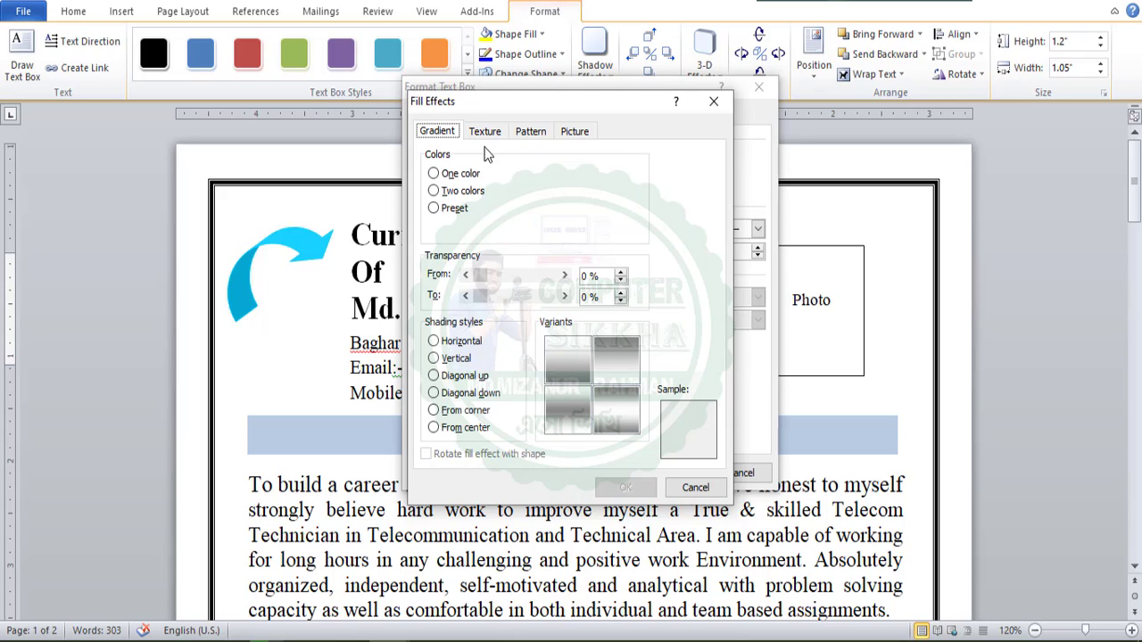
Fill the text box with the picture IMG_20230209_191752 from the Downloads folder and apply the formatting.
left_click(575, 132)
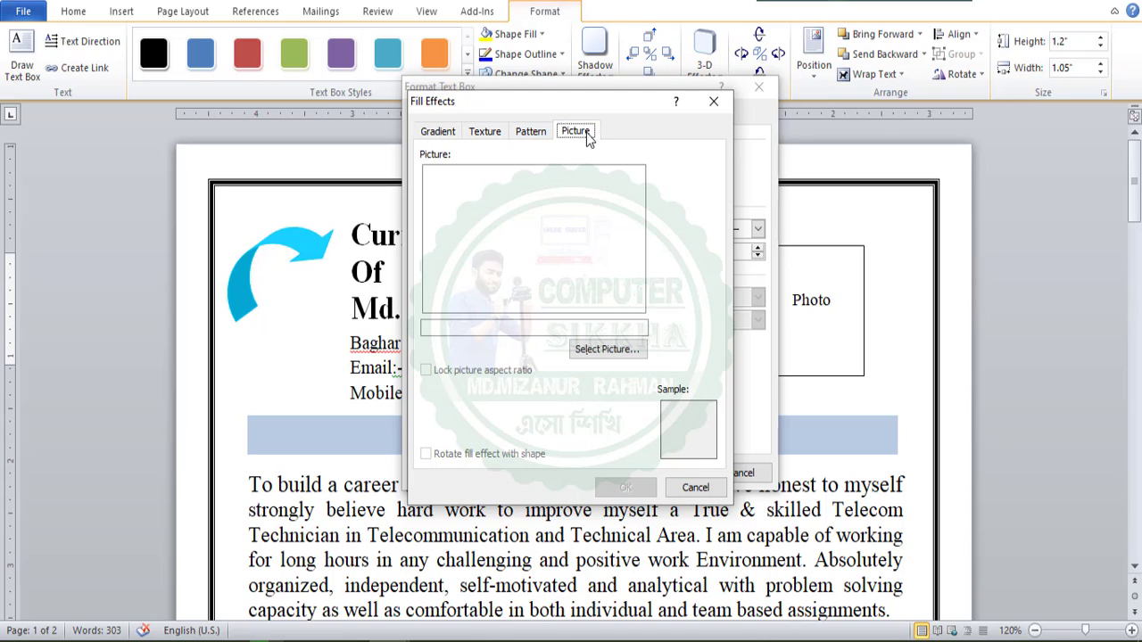
left_click(610, 355)
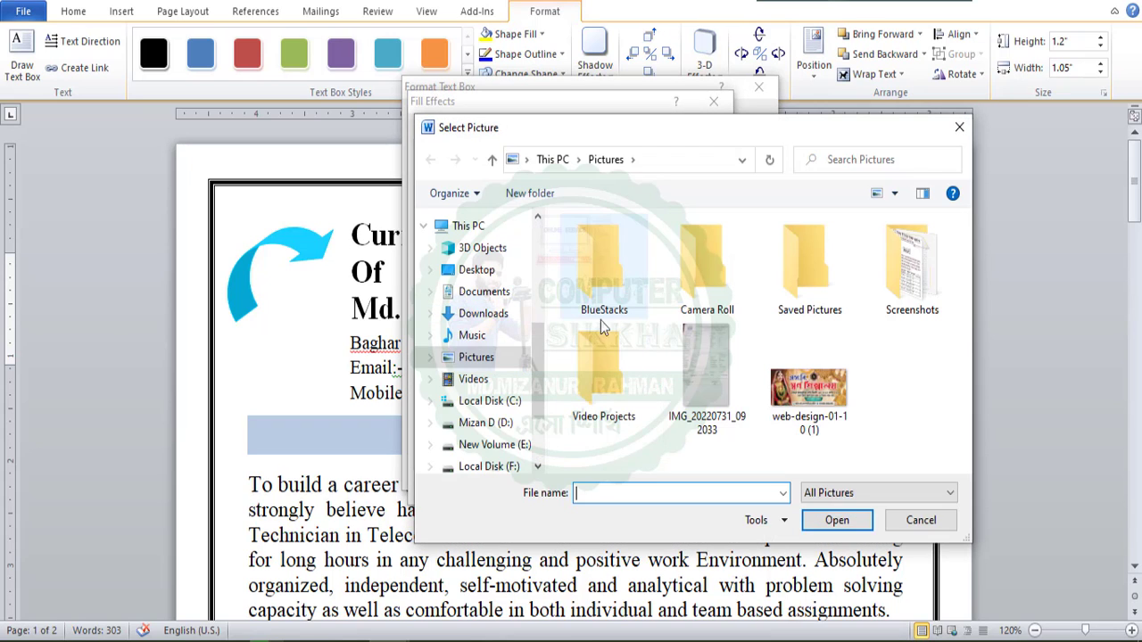
left_click(483, 315)
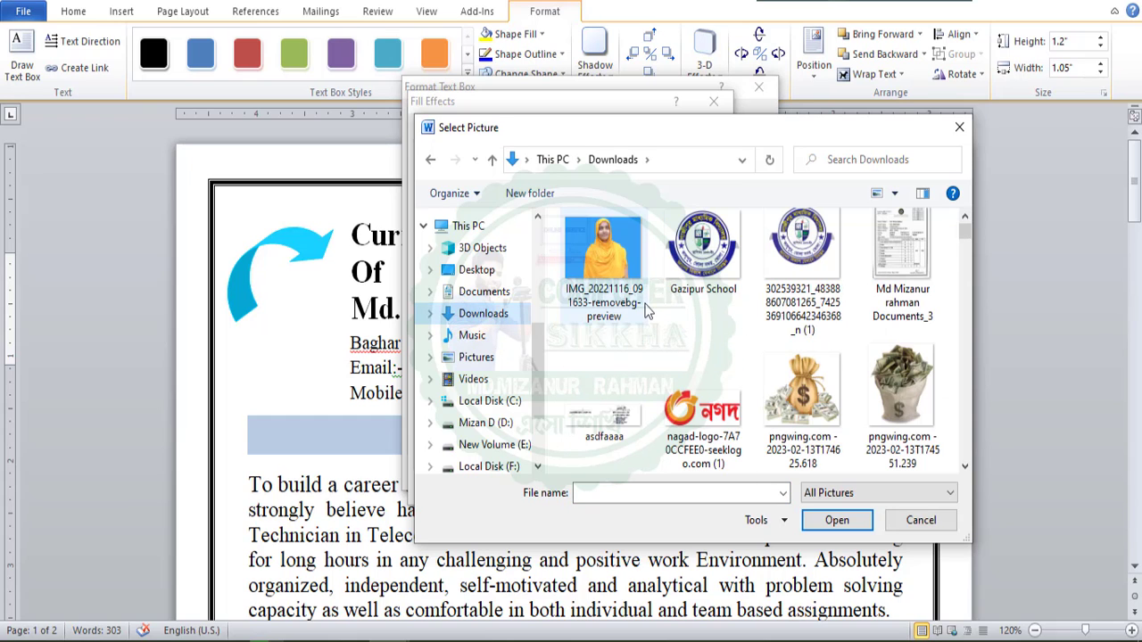
scroll(678, 331, "down", 3)
scroll(647, 314, "down", 10)
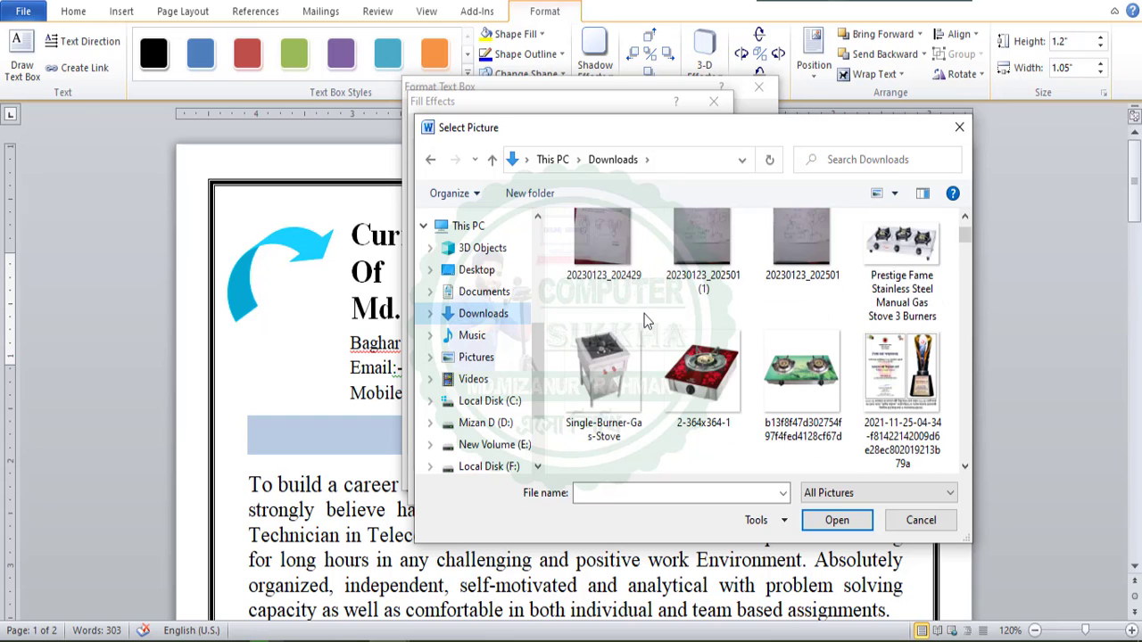
scroll(648, 321, "down", 3)
left_click(603, 385)
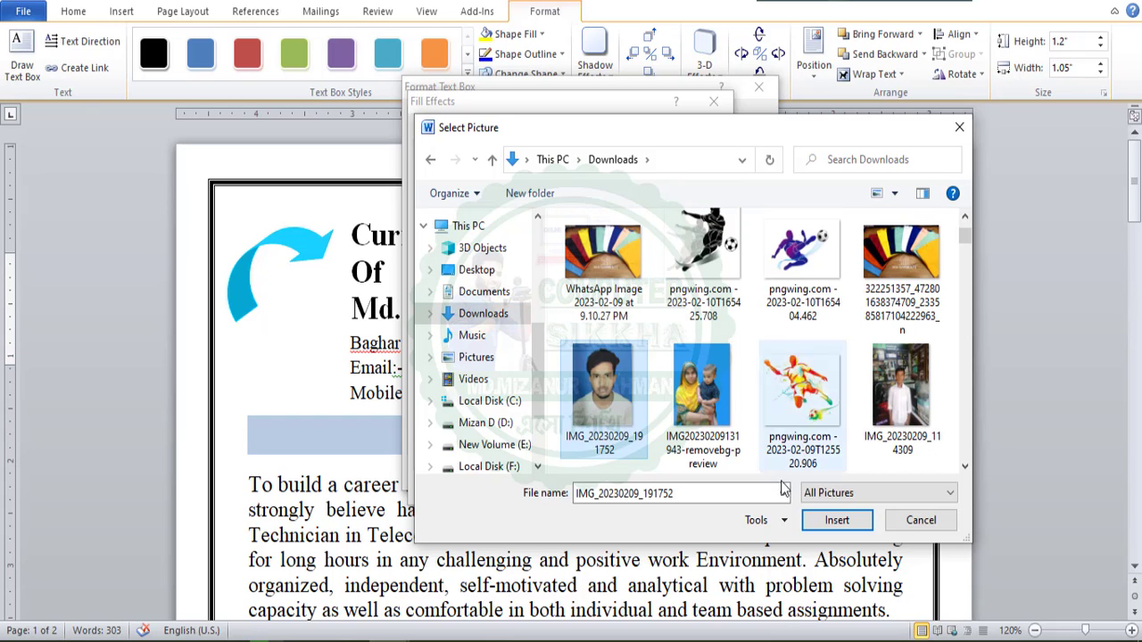
left_click(836, 520)
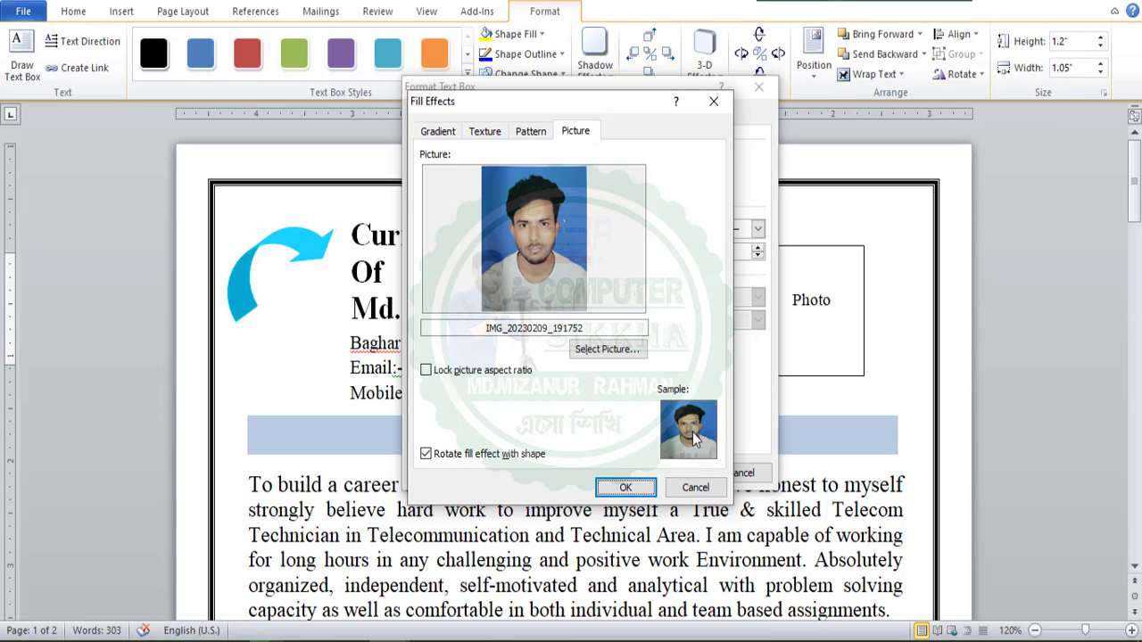
left_click(626, 489)
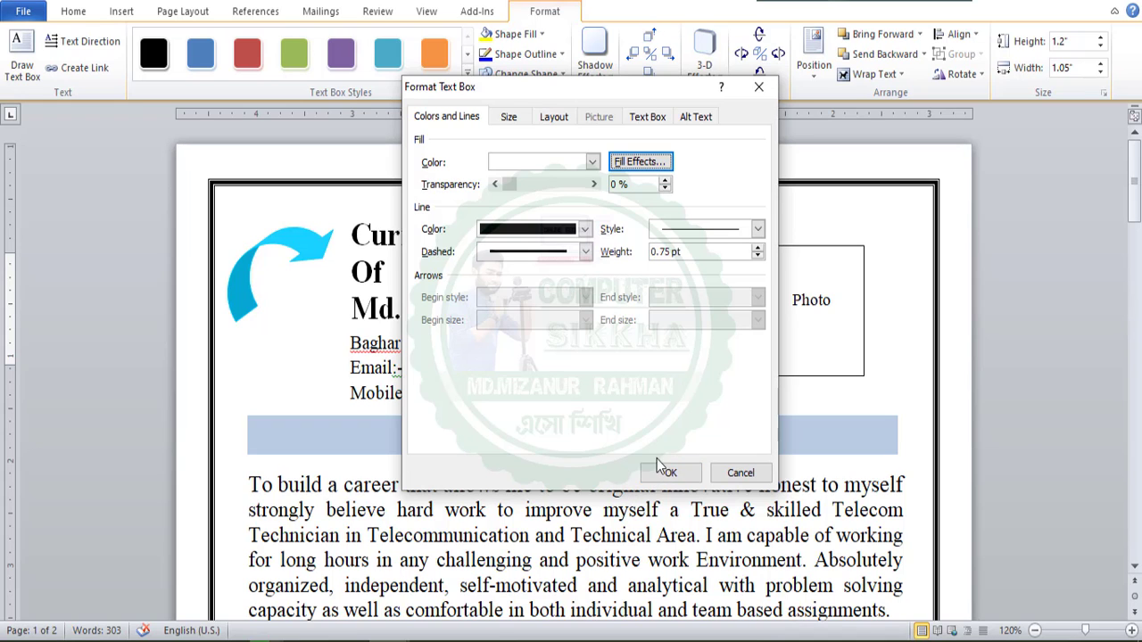
left_click(680, 474)
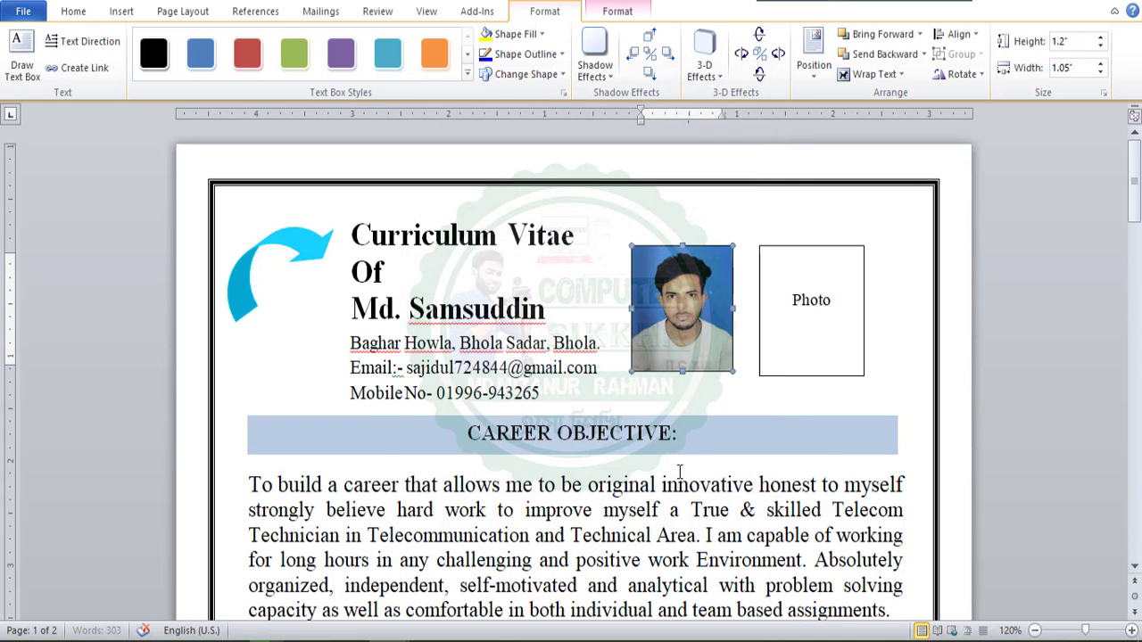
Widen the picture-filled text box slightly from its lower corner nearest the Photo box.
left_click(709, 413)
left_click(697, 340)
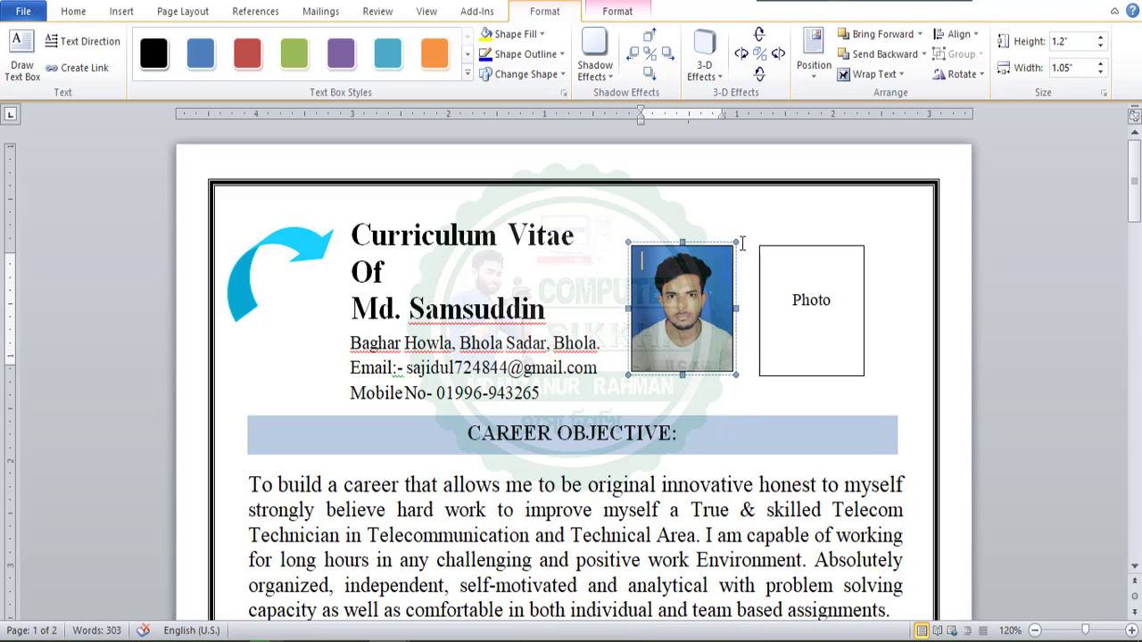
left_click(745, 244)
left_click(665, 248)
left_click(624, 240)
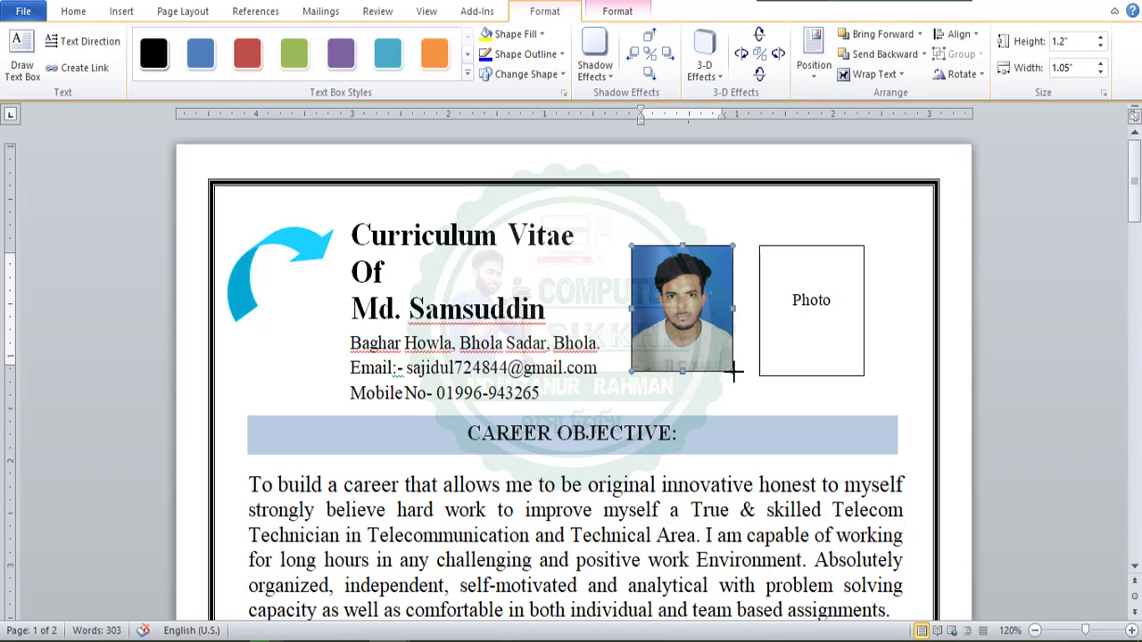
mouse_move(731, 373)
left_mouse_down()
mouse_move(740, 398)
mouse_move(734, 366)
left_mouse_up()
left_click(738, 390)
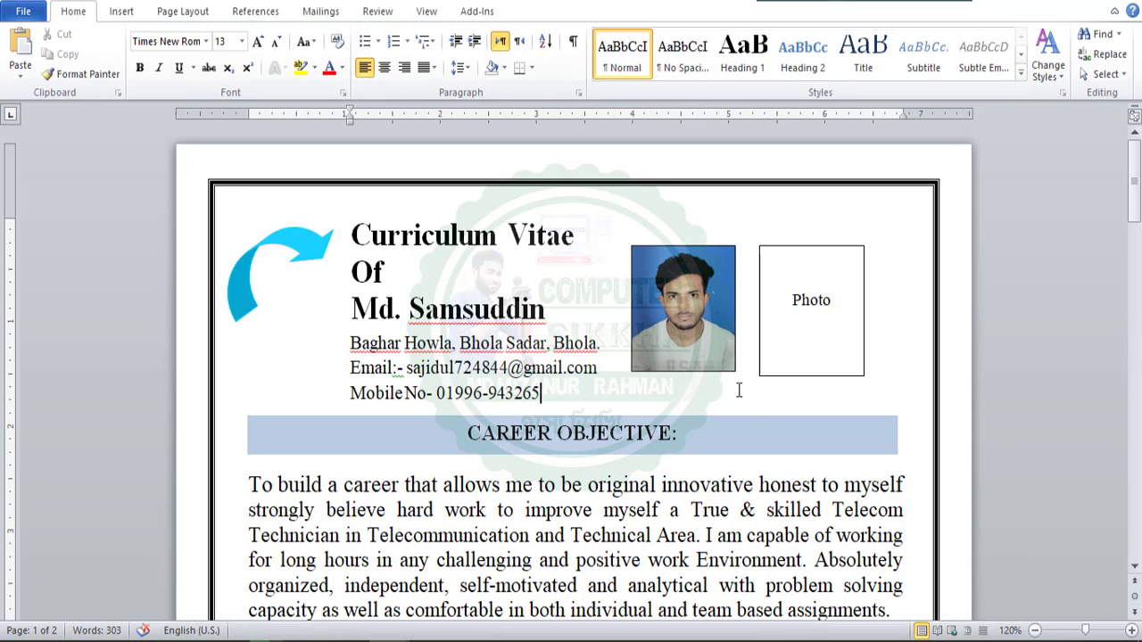
Enlarge the picture-filled text box a little more in both width and height.
left_click(457, 276)
scroll(457, 278, "down", 1)
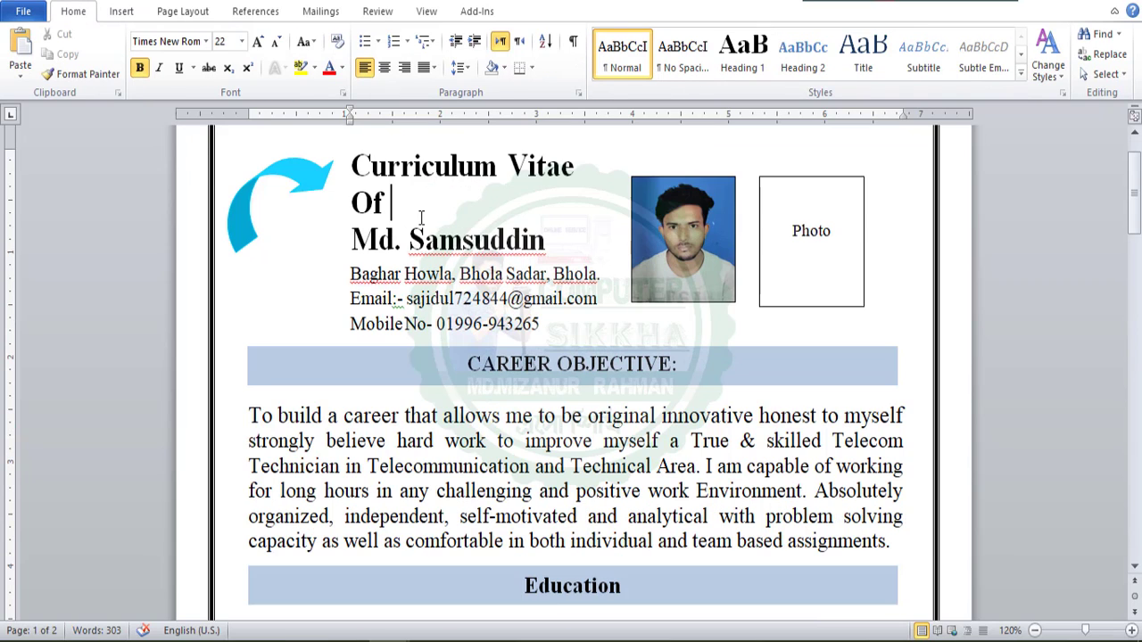
left_click(698, 250)
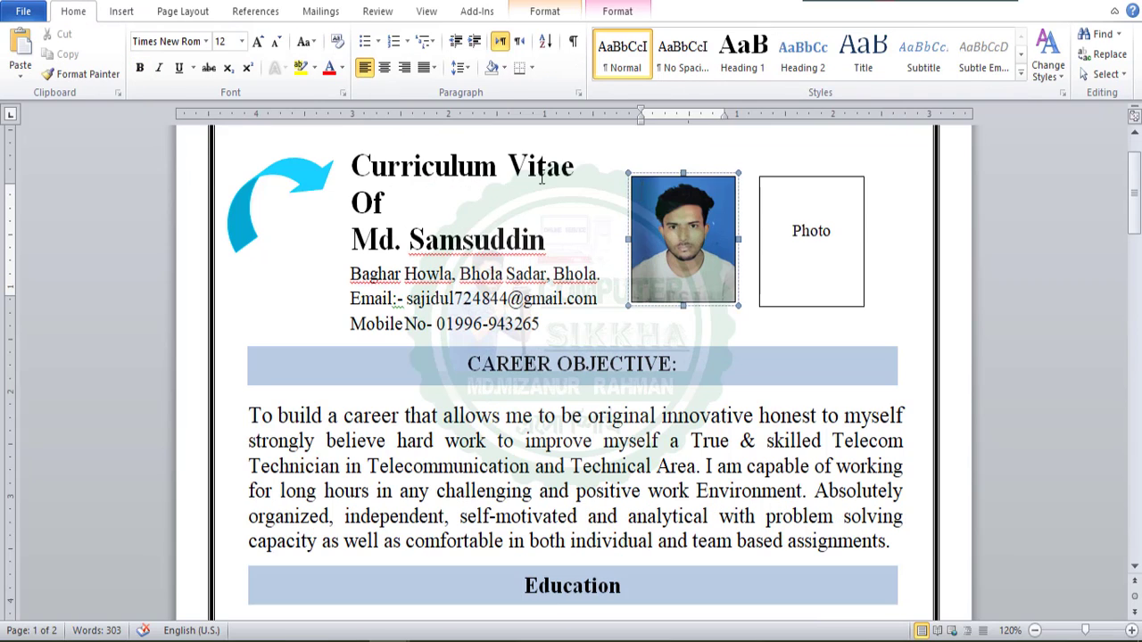
left_click(431, 202)
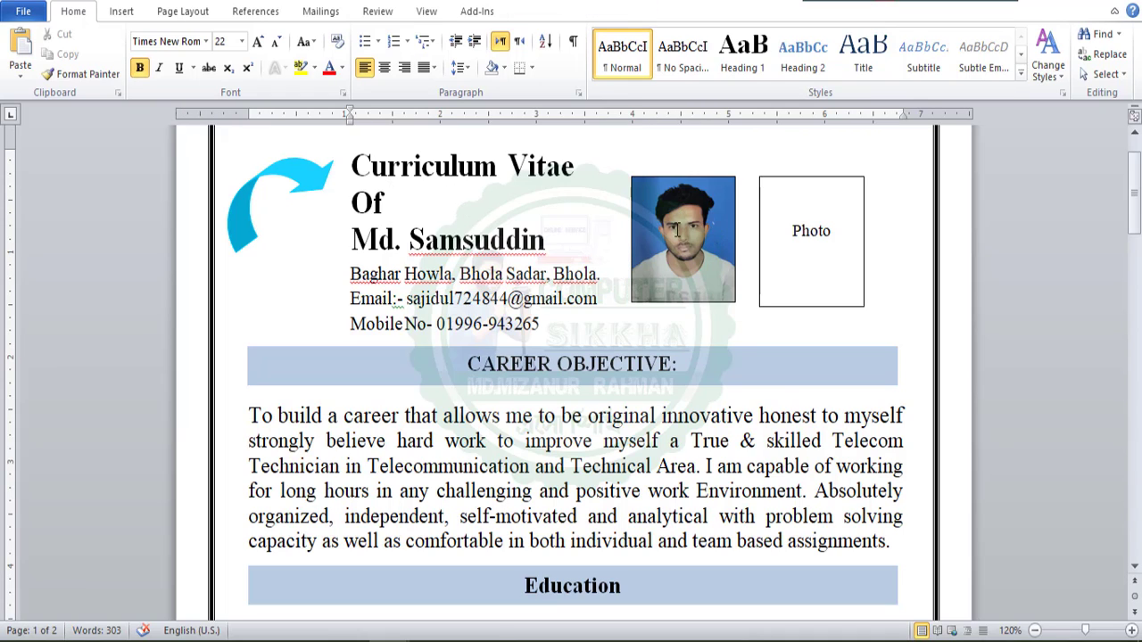
left_click(676, 230)
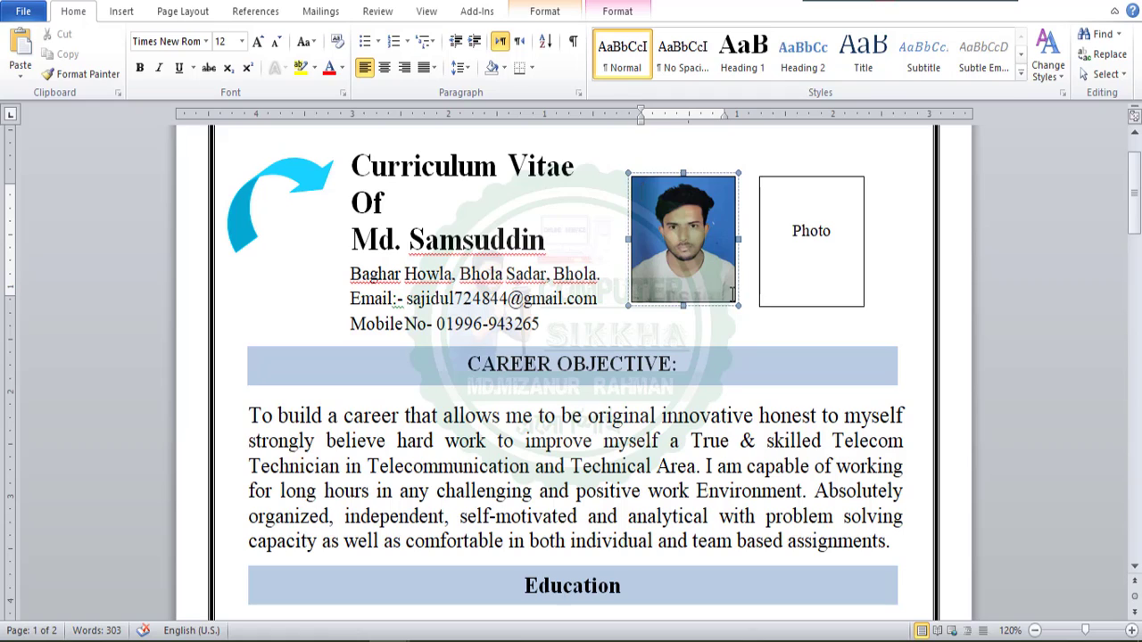
left_click_drag(739, 306, 744, 312)
Insert the picture IMG_20230209_191752 from the Downloads folder after the word "Of" in the CV heading.
left_click(391, 205)
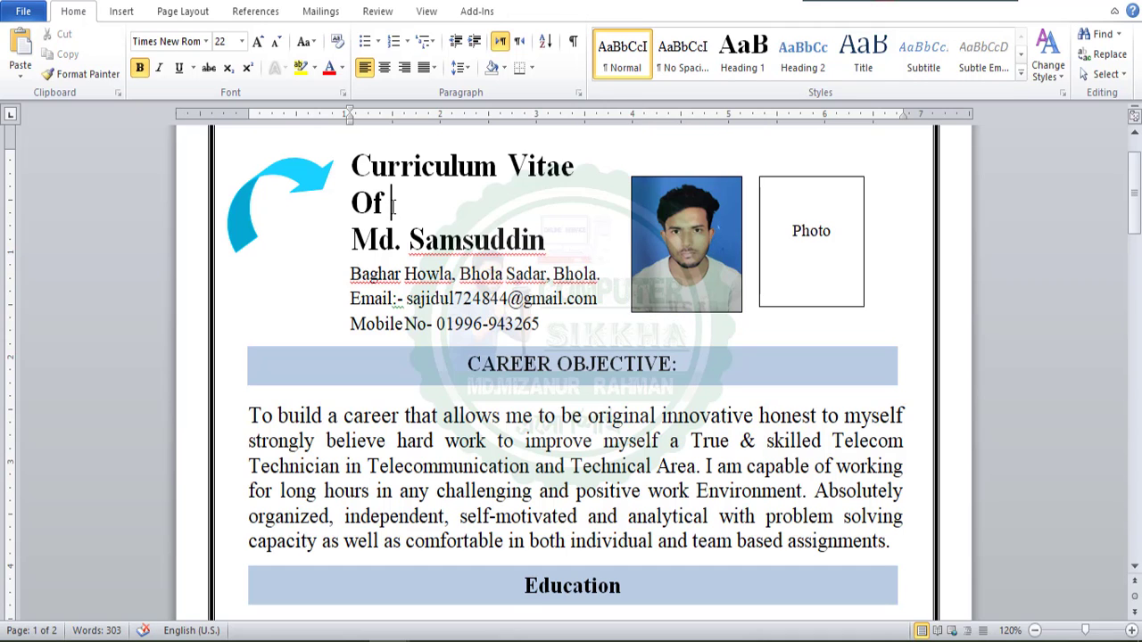
left_click(117, 12)
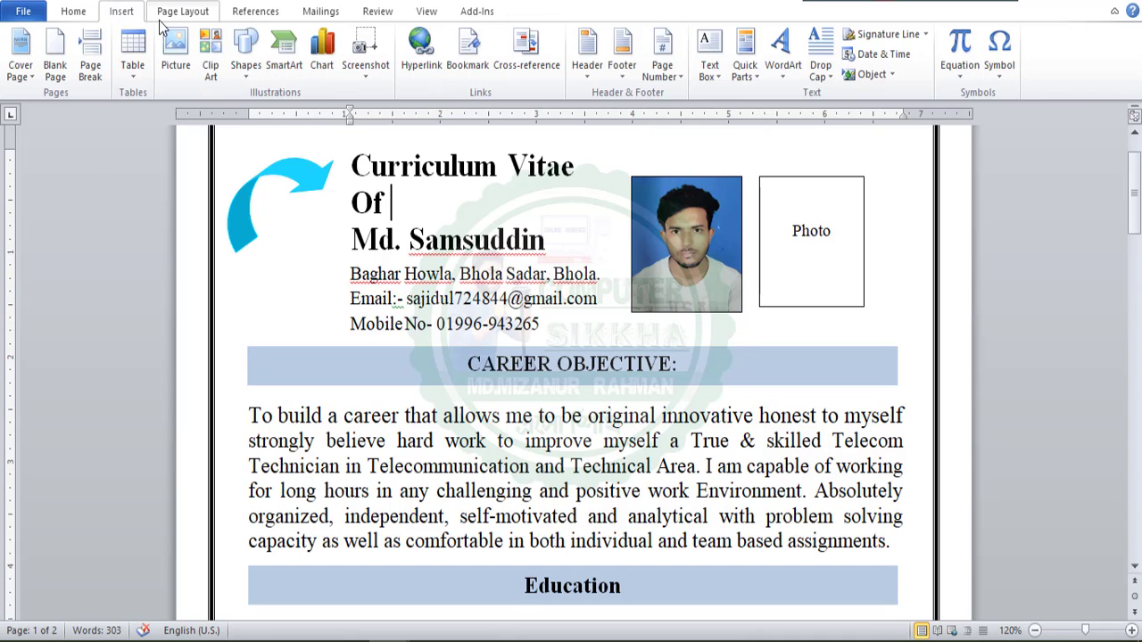
left_click(176, 53)
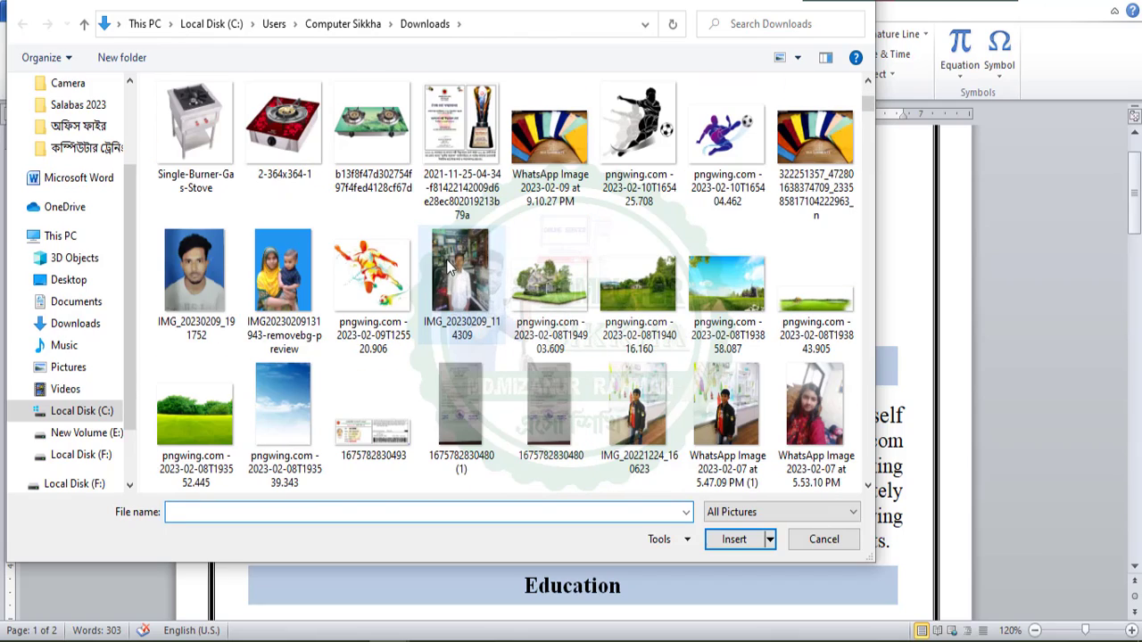
double_click(195, 283)
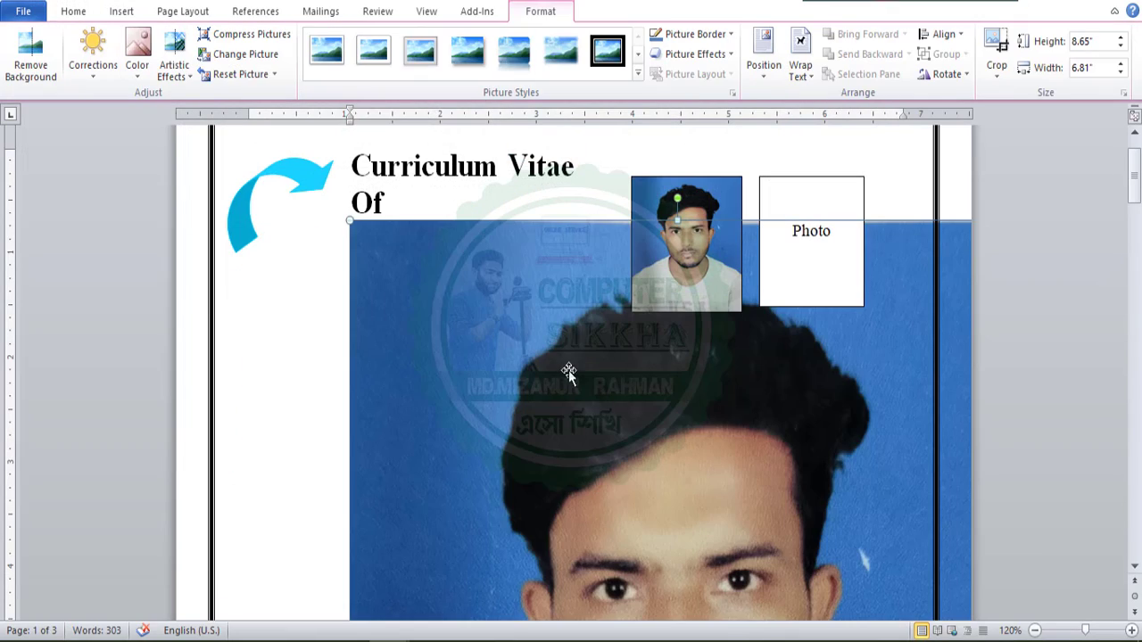
Shrink the inserted picture to about 0.52 by 0.47 inches and delete it from the heading.
scroll(566, 375, "down", 10)
scroll(597, 393, "down", 2)
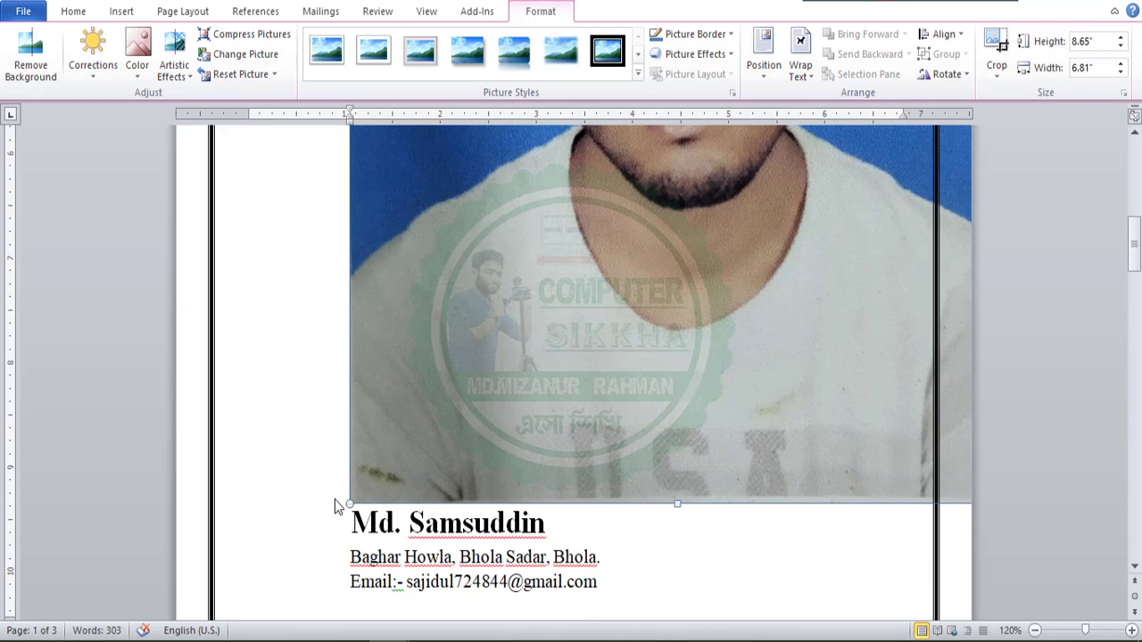
left_click_drag(350, 505, 681, 295)
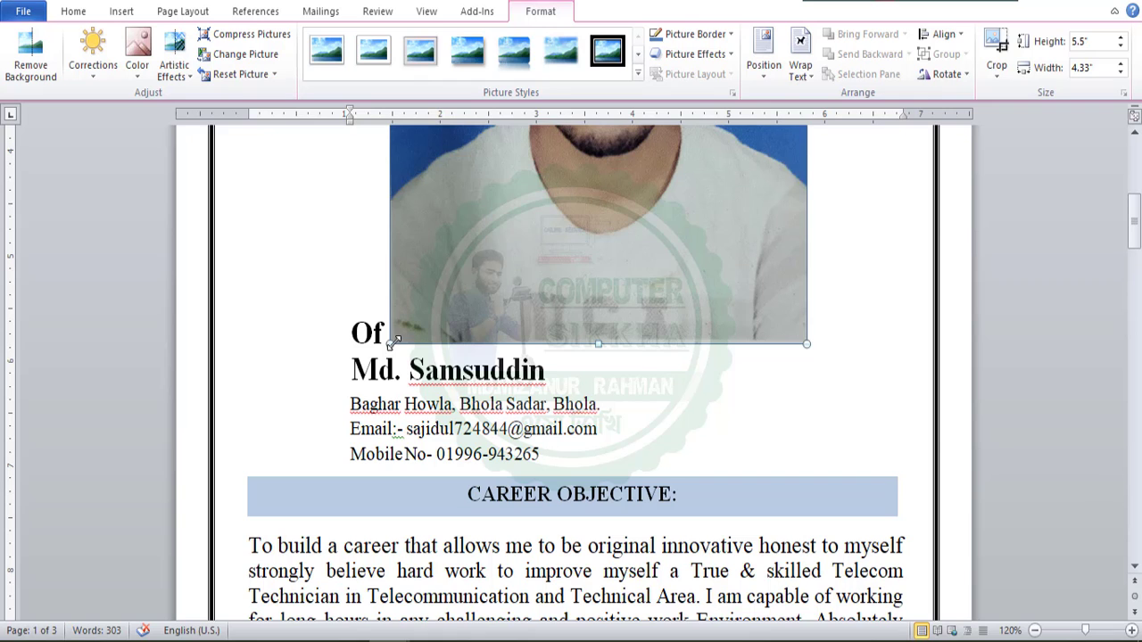
left_click_drag(394, 340, 660, 189)
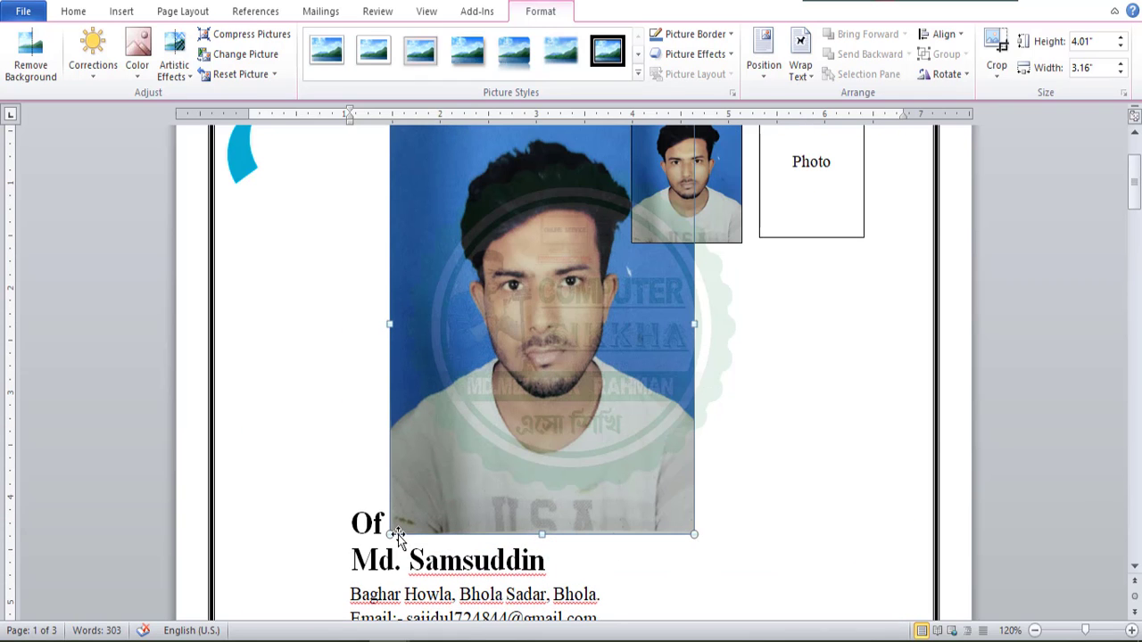
left_click_drag(398, 535, 560, 299)
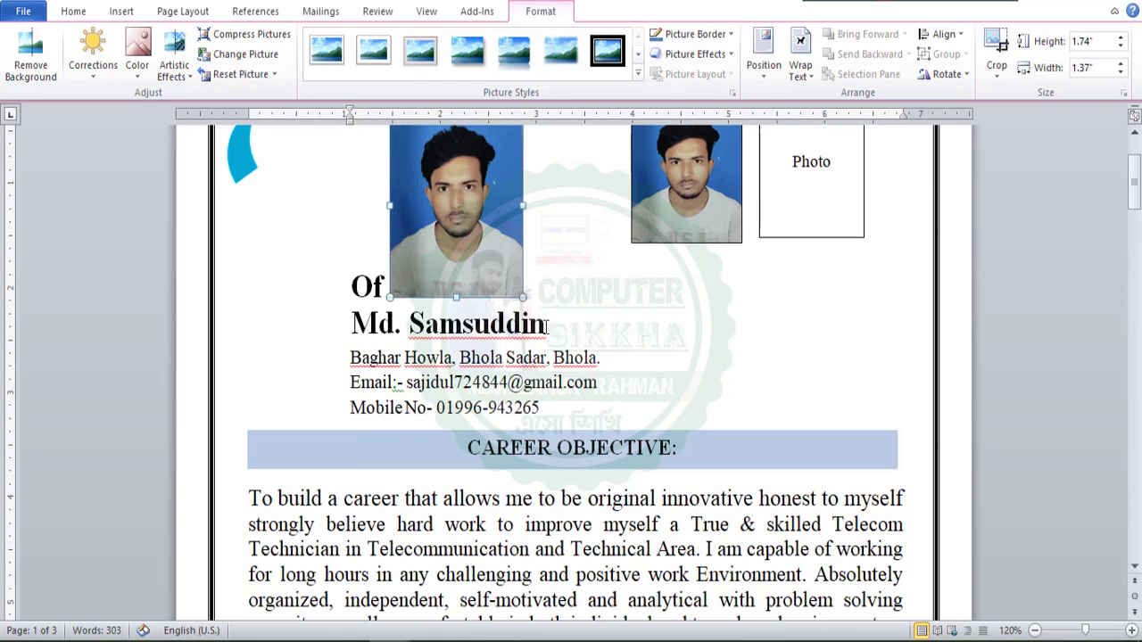
scroll(545, 328, "up", 3)
left_click_drag(390, 434, 420, 294)
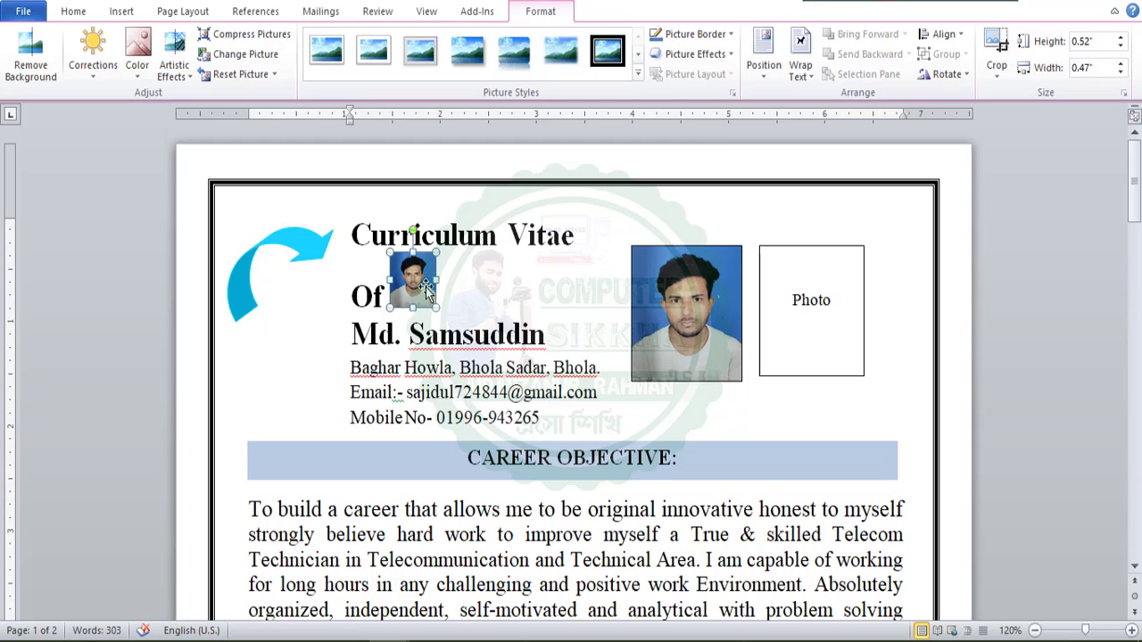
key("Delete")
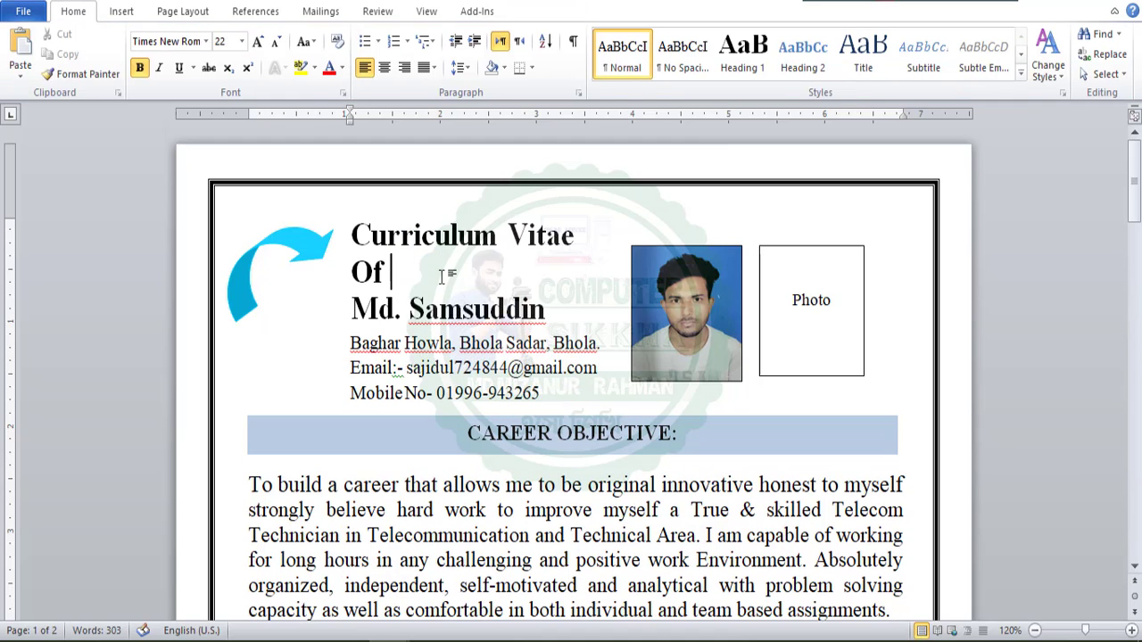
Move the picture-filled text box onto the Photo box so that it covers the placeholder.
left_click(652, 308)
left_click(762, 294)
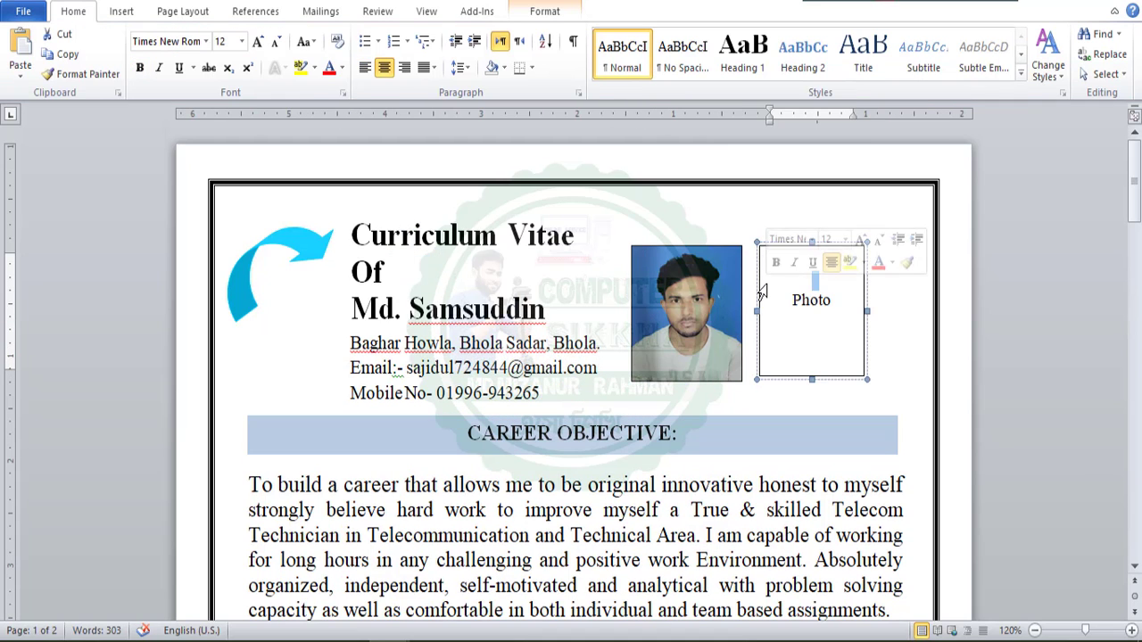
left_click(725, 293)
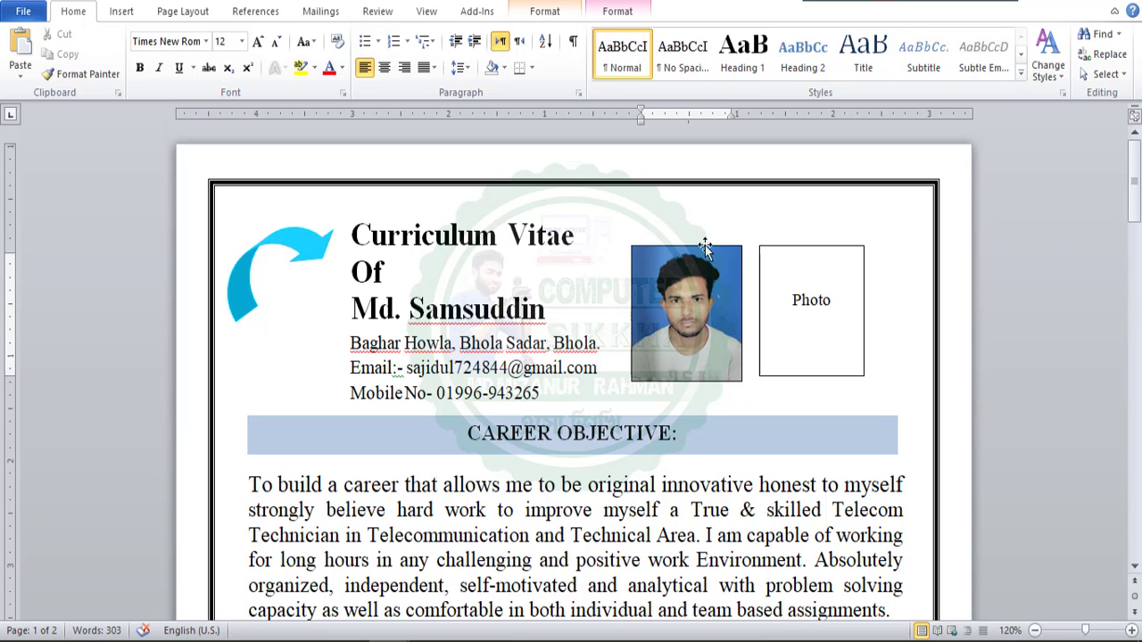
left_click(775, 260)
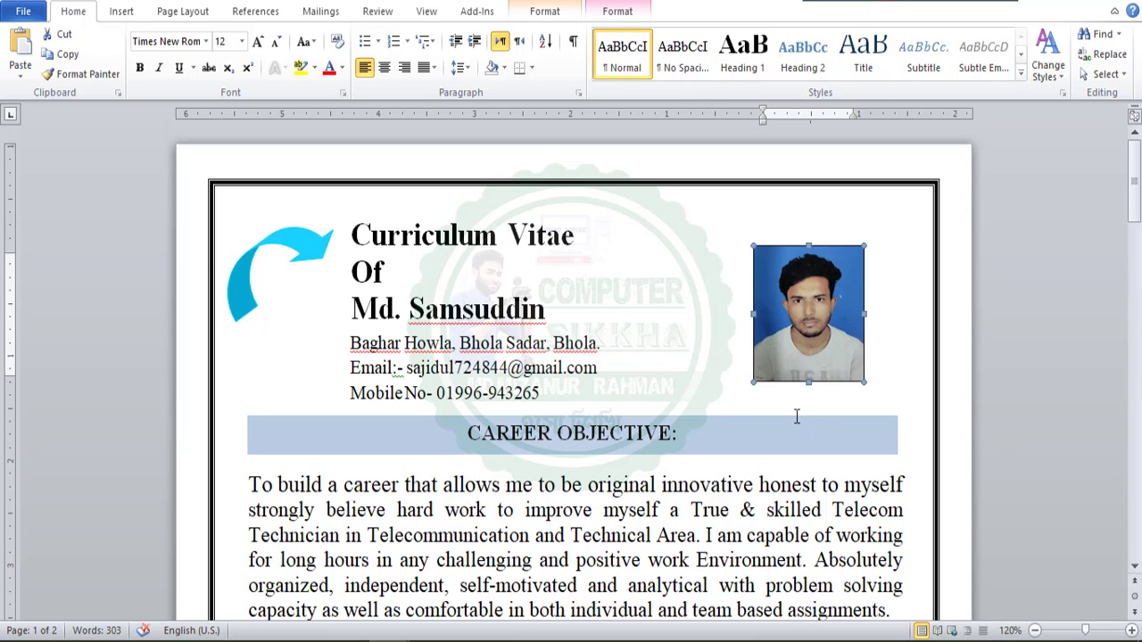
left_click(568, 342)
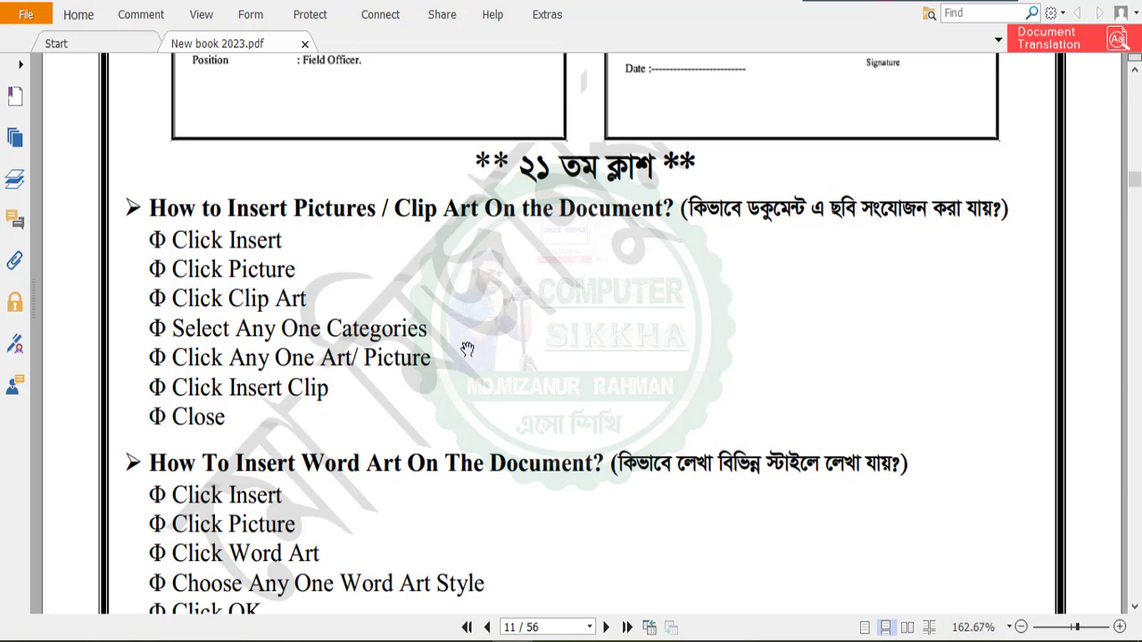
Return from the PDF book to the CV in Word and add two blank lines above the Curriculum Vitae heading.
scroll(502, 357, "down", 3)
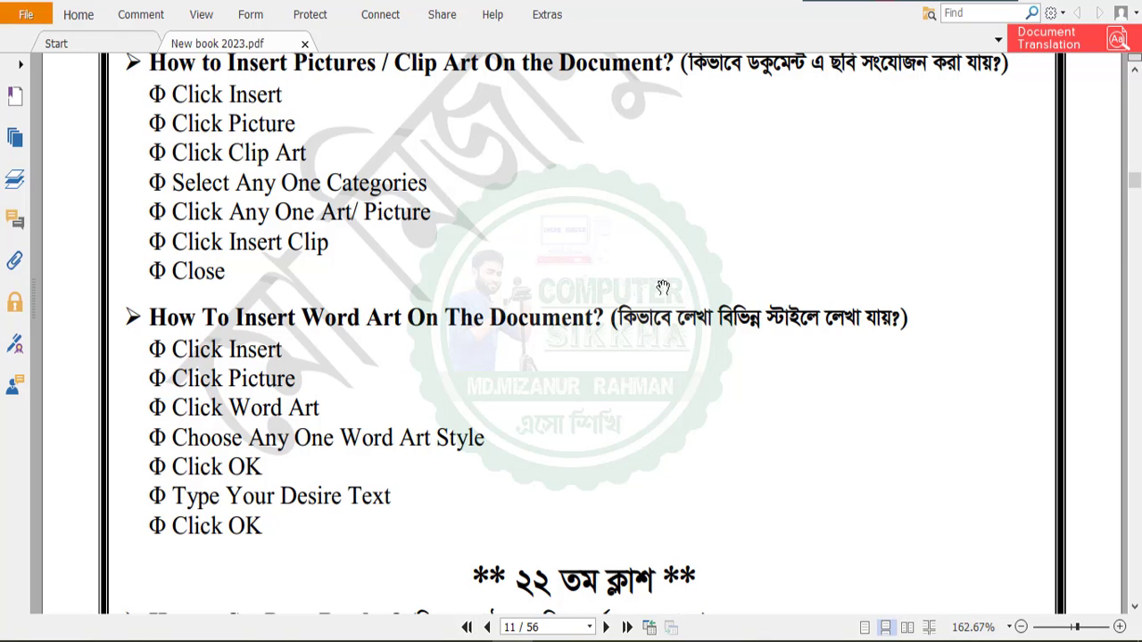
left_click(1052, 2)
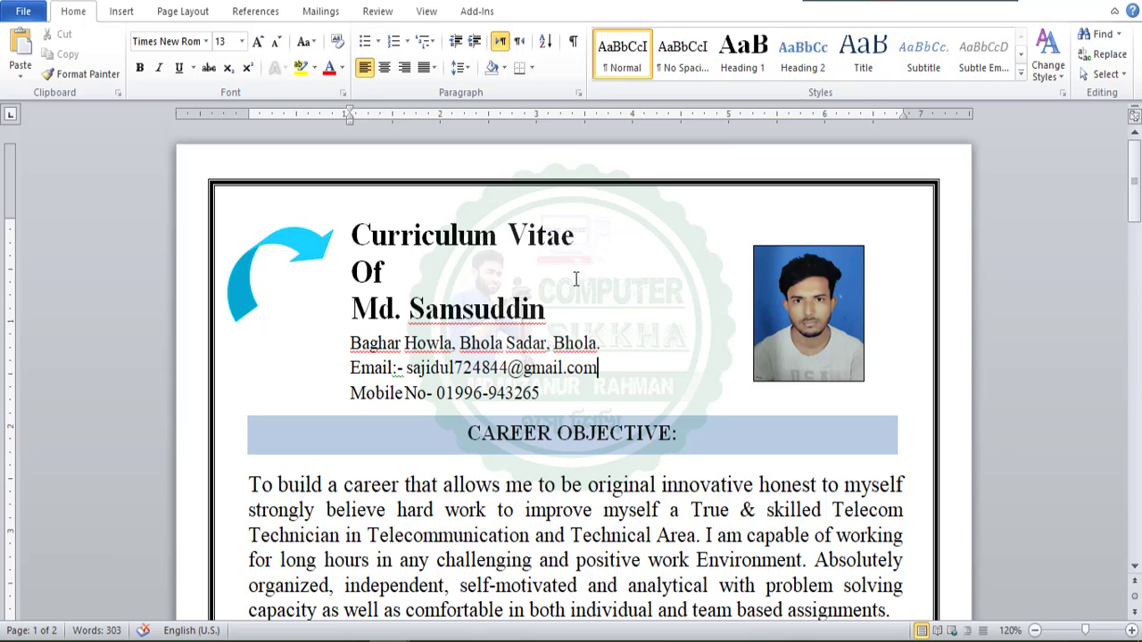
triple_click(580, 238)
left_click(418, 239)
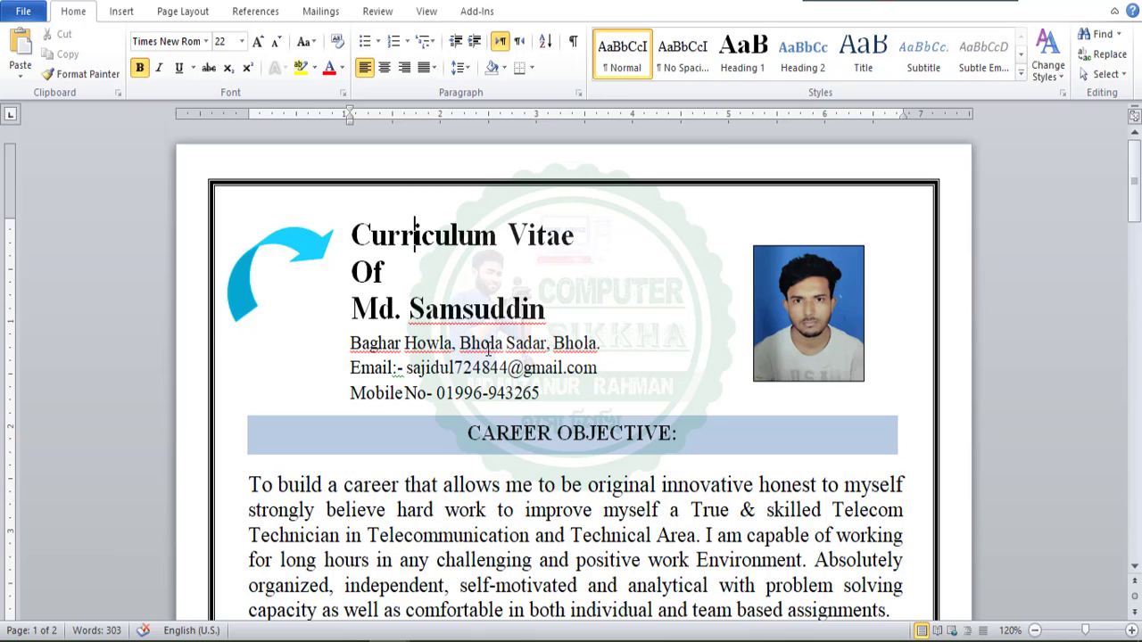
triple_click(399, 249)
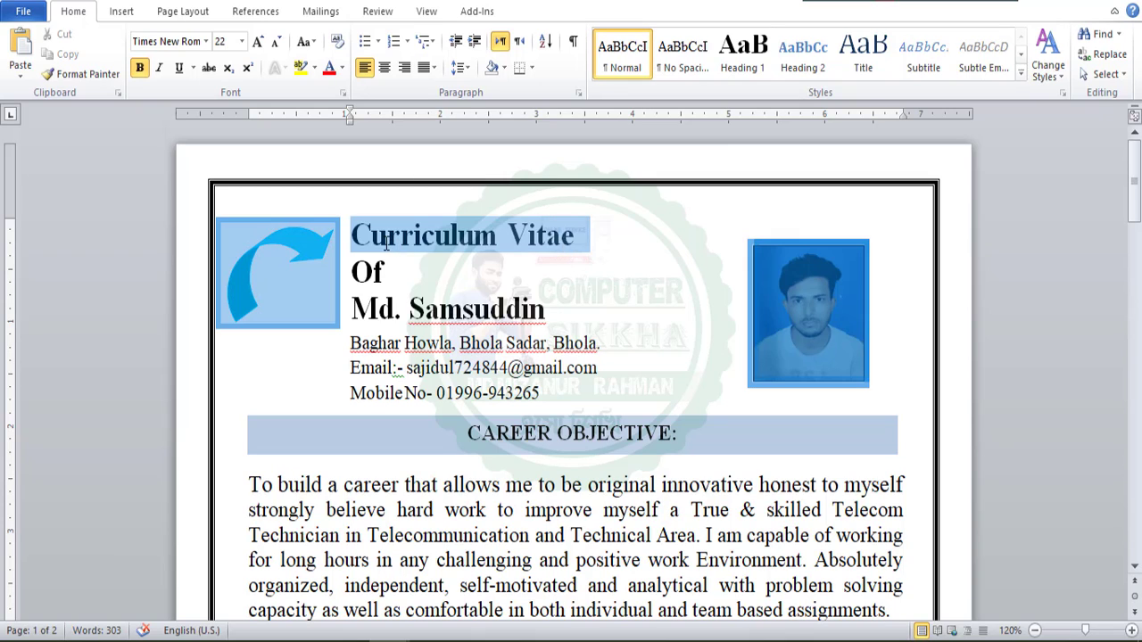
left_click(362, 239)
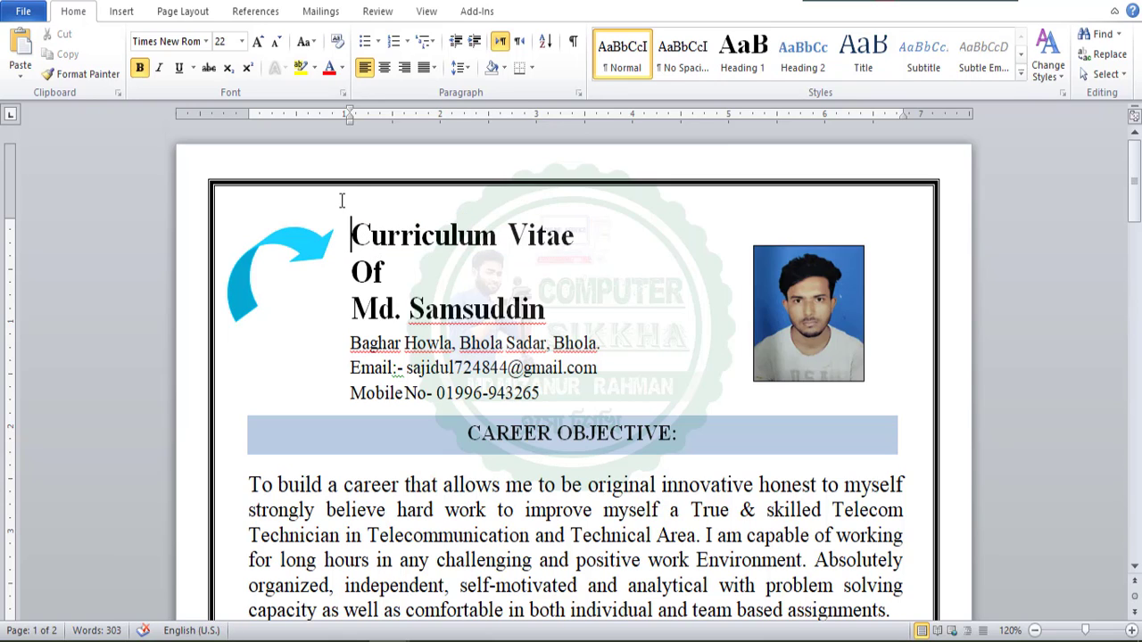
key("Return")
key("Return")
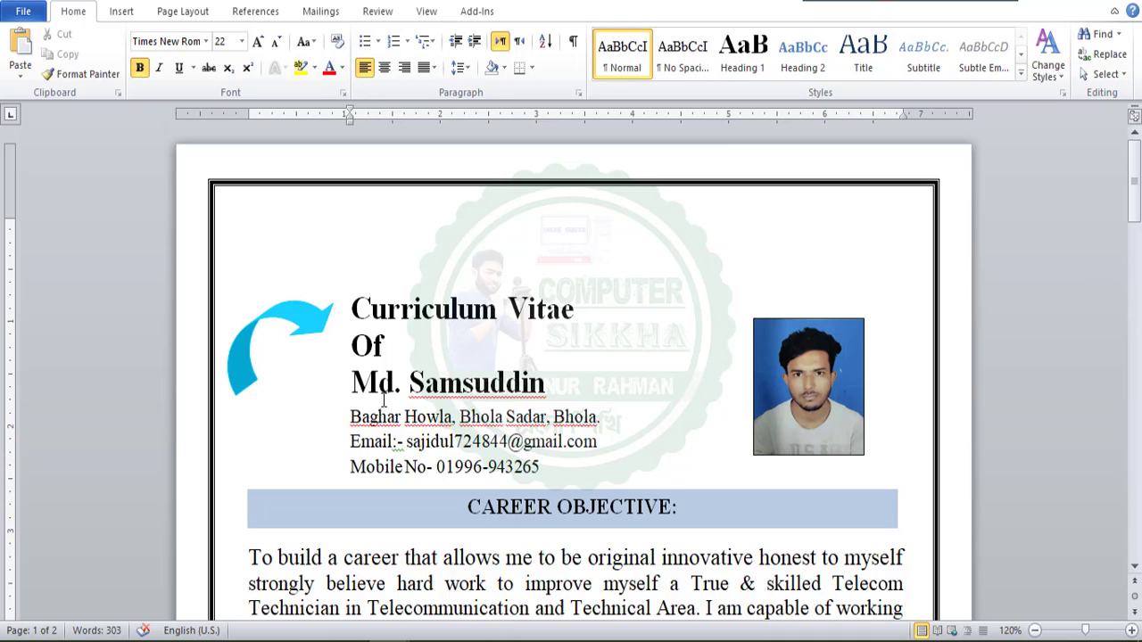
Copy the Curriculum Vitae heading onto the first blank line of the page, keeping text only.
triple_click(401, 313)
key("ctrl+c")
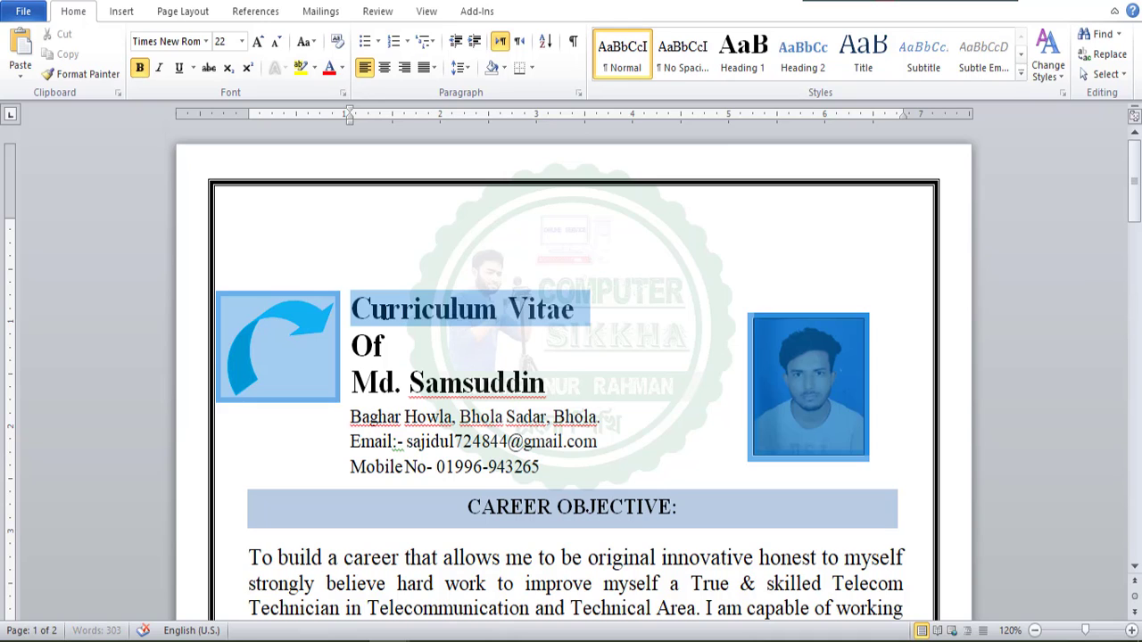
left_click(374, 205)
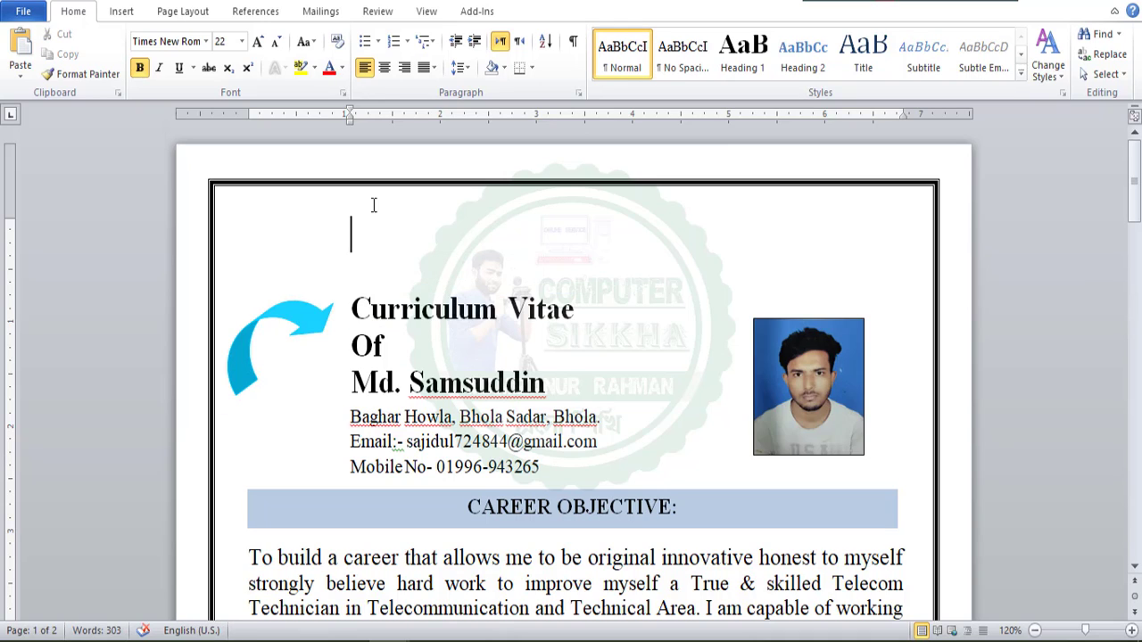
key("ctrl+v")
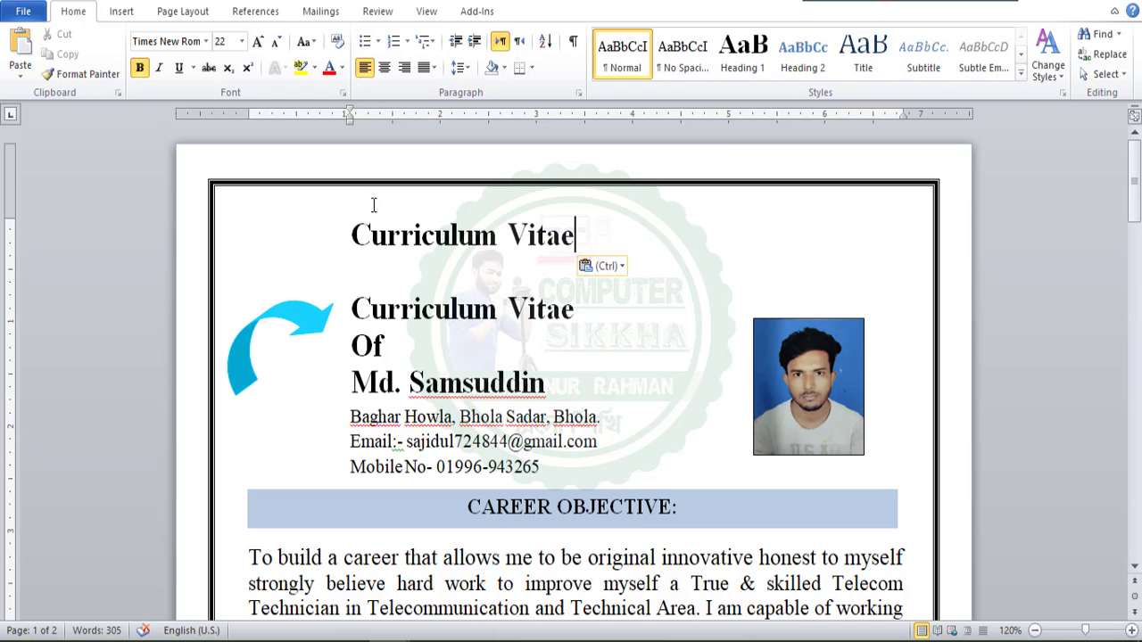
key("ctrl")
key("Right")
key("Right")
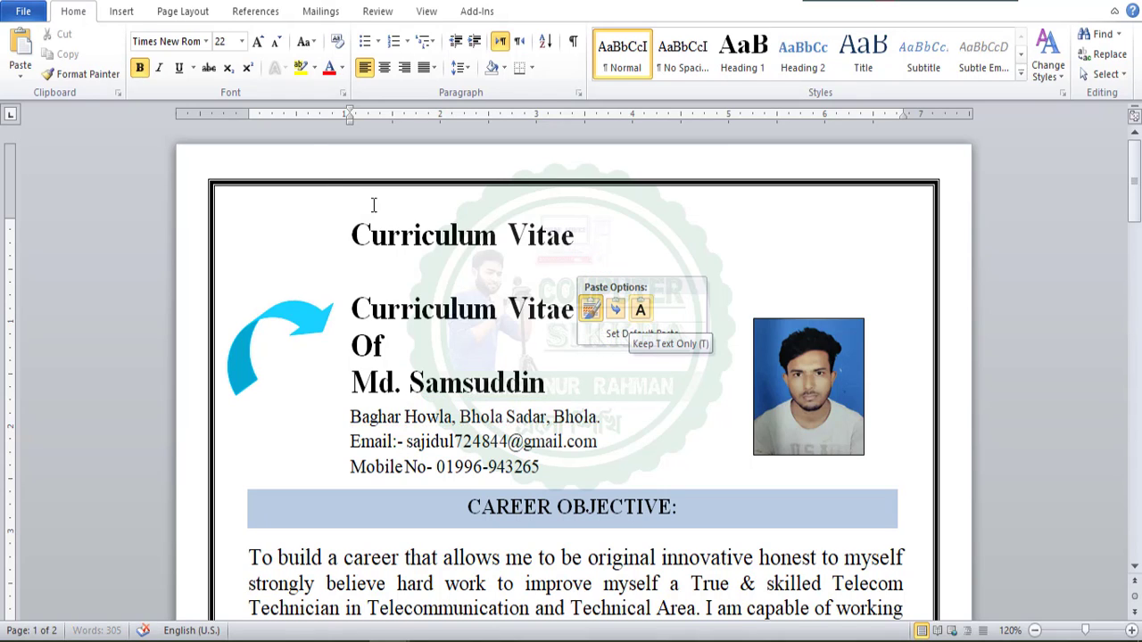
key("Return")
Remove the indent of the copied Curriculum Vitae line and center it on the page.
key("Home")
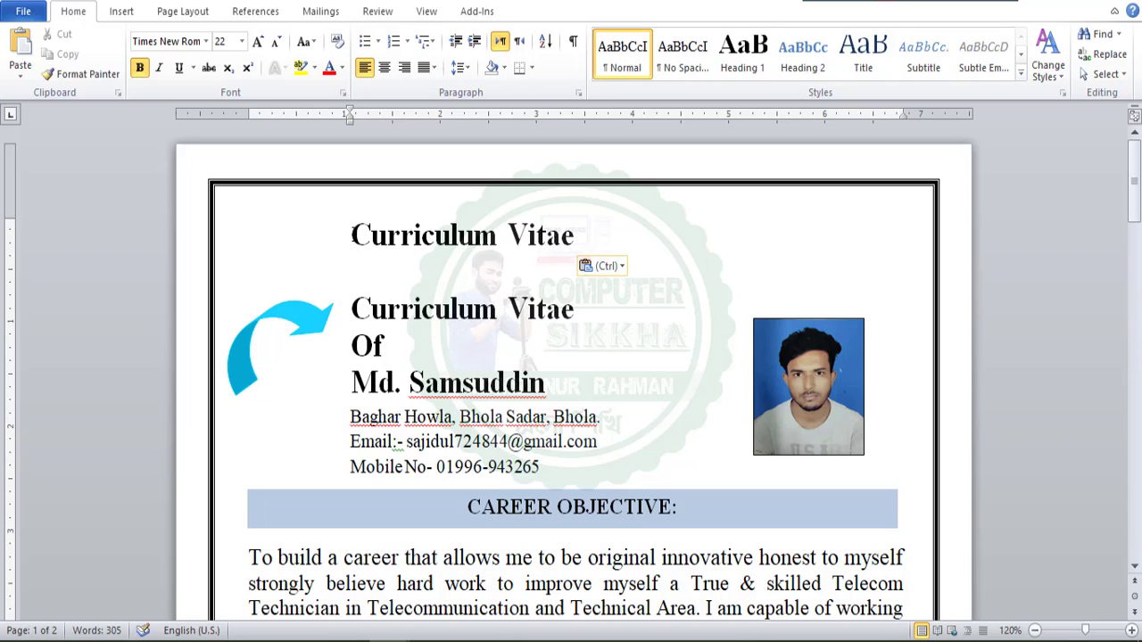
key("BackSpace")
key("ctrl+e")
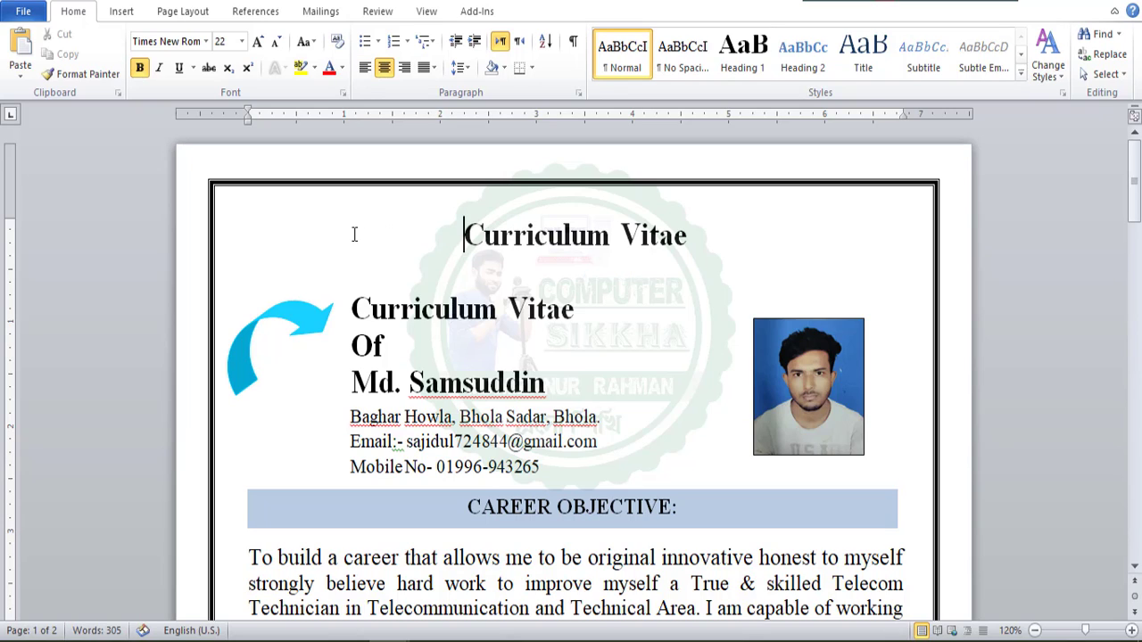
Convert the copied Curriculum Vitae line to WordArt with the fourth style of the first row, in Impact size 36.
left_click_drag(696, 235, 531, 233)
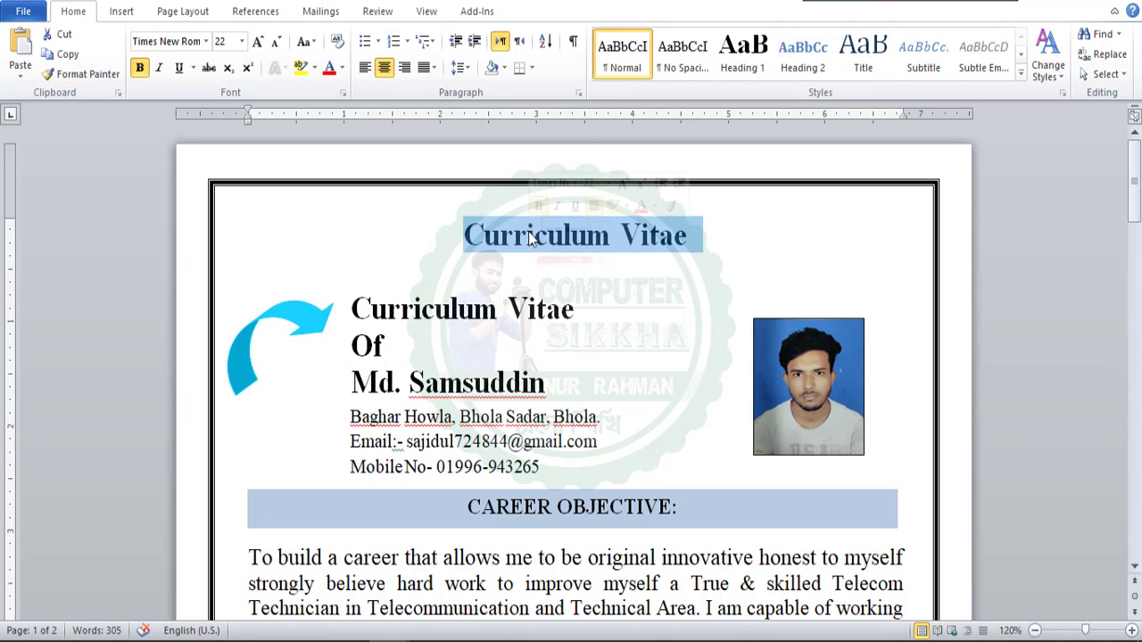
left_click(122, 12)
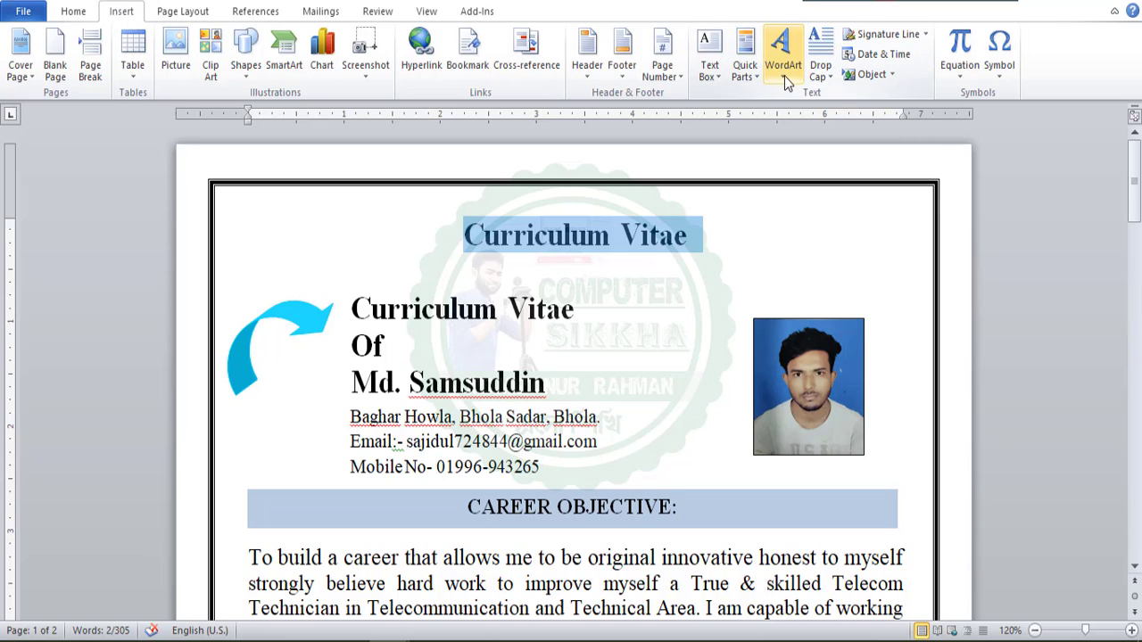
left_click(79, 13)
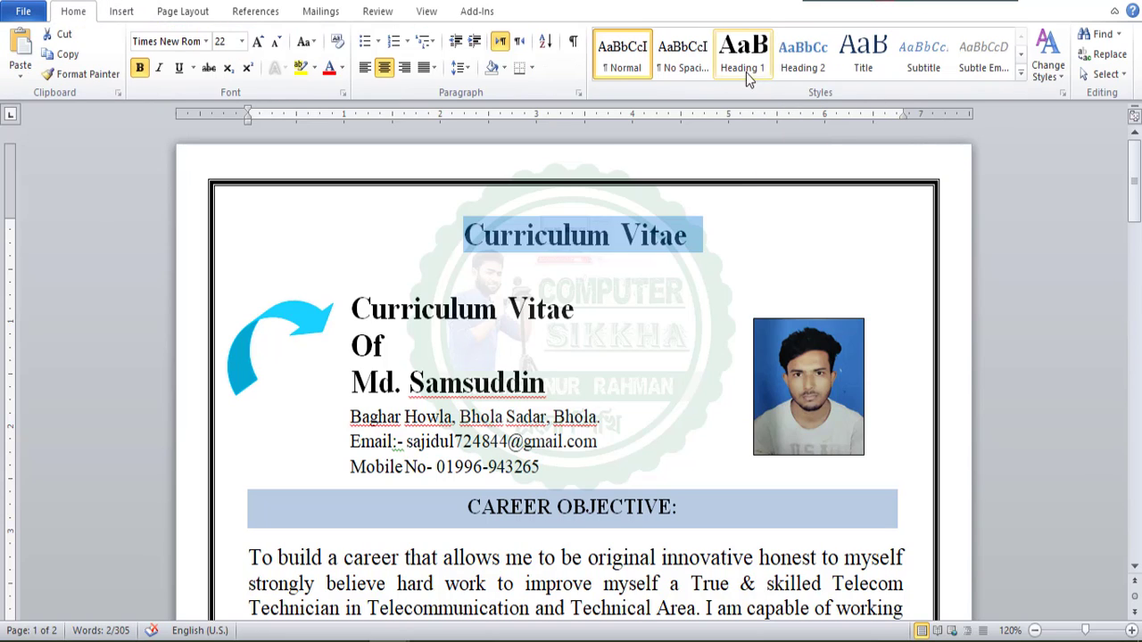
left_click(119, 13)
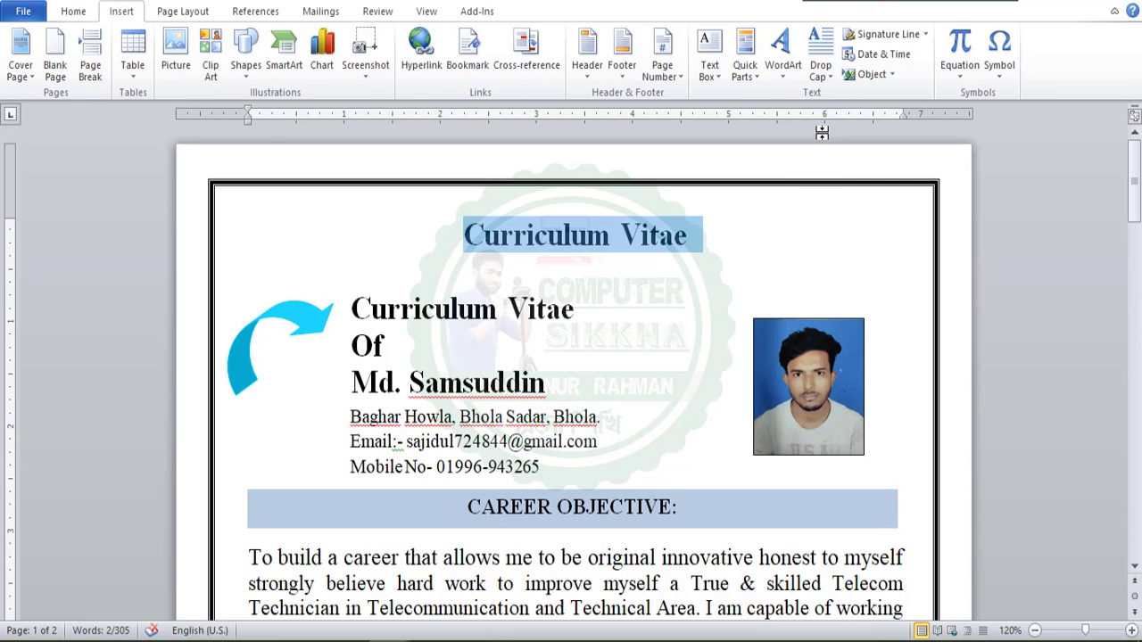
left_click(787, 78)
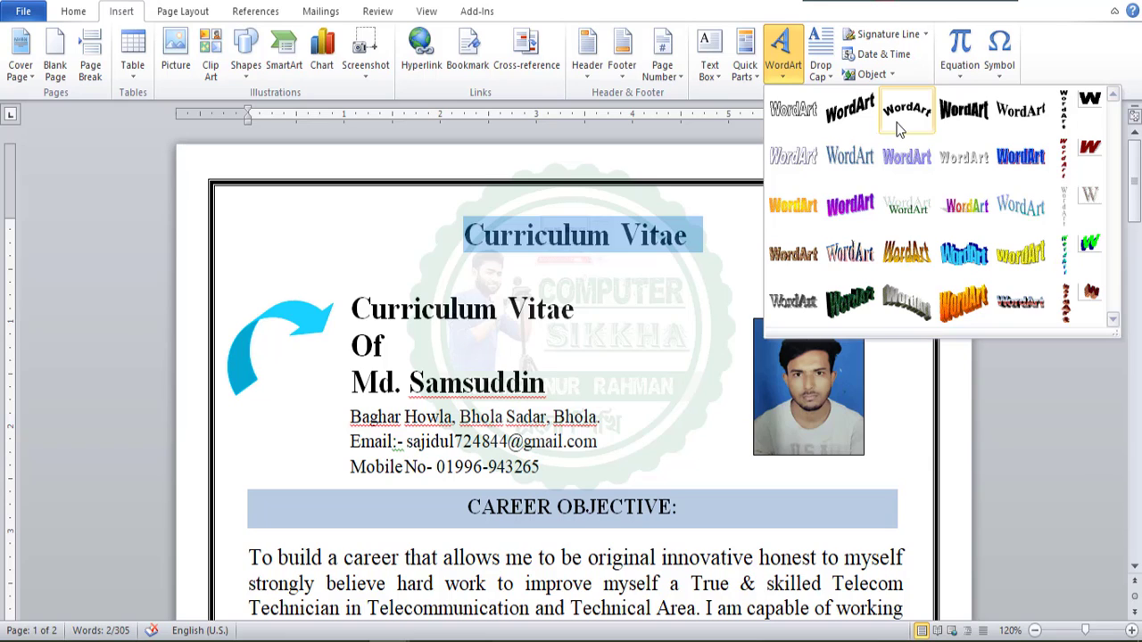
left_click(966, 113)
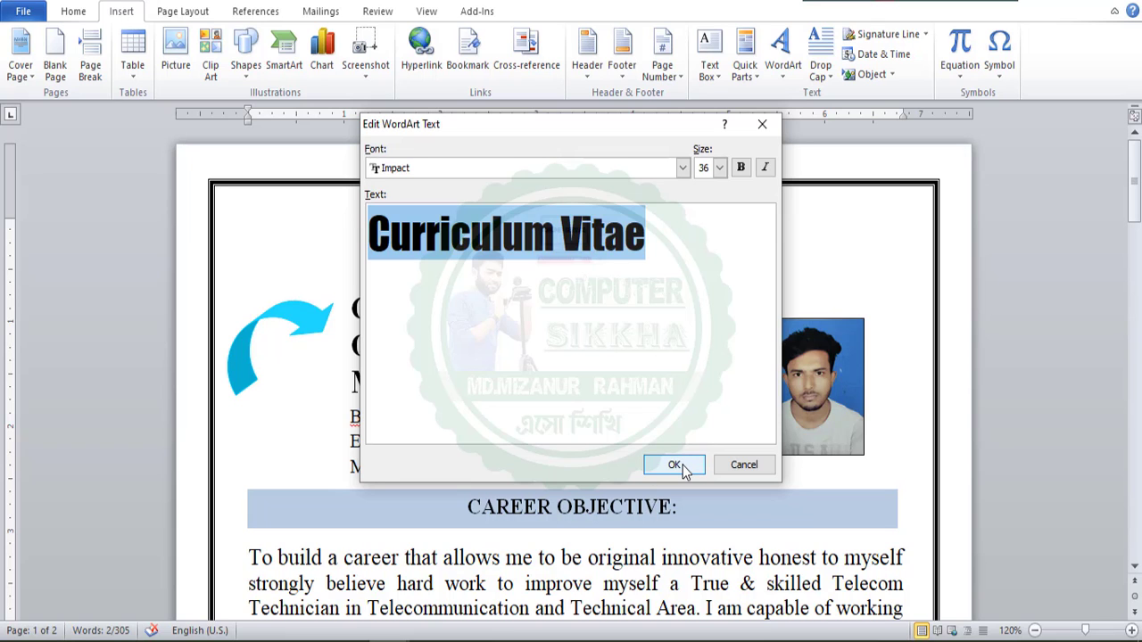
left_click(682, 465)
Widen the Curriculum Vitae WordArt to about 4.39 inches, extending it toward the page's outer edge above the photo.
left_click(725, 273)
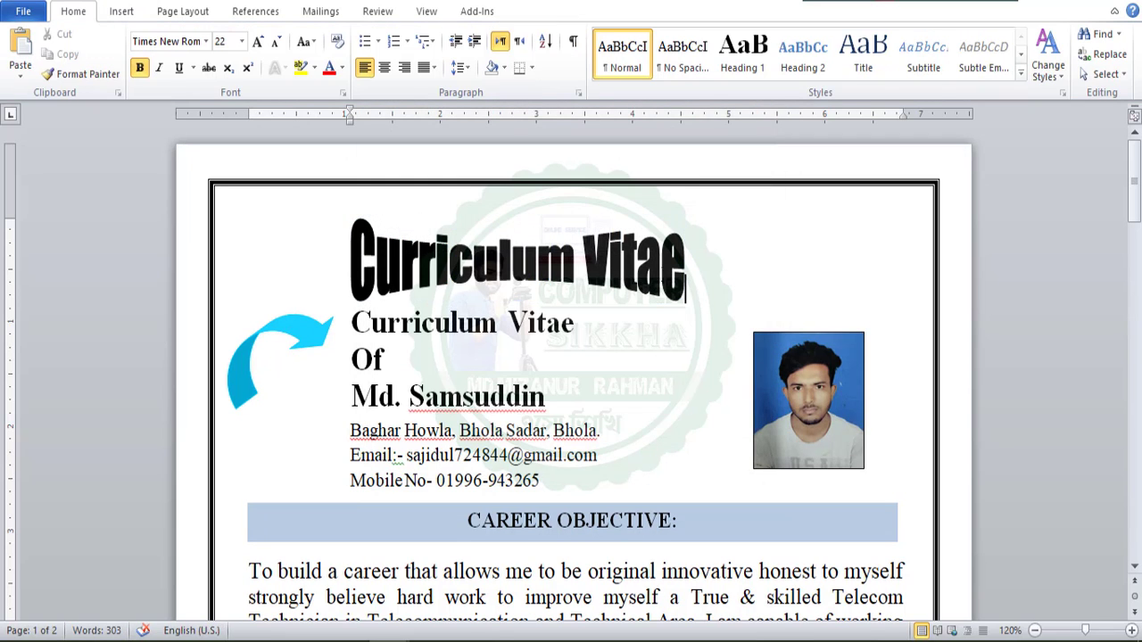
left_click(687, 280)
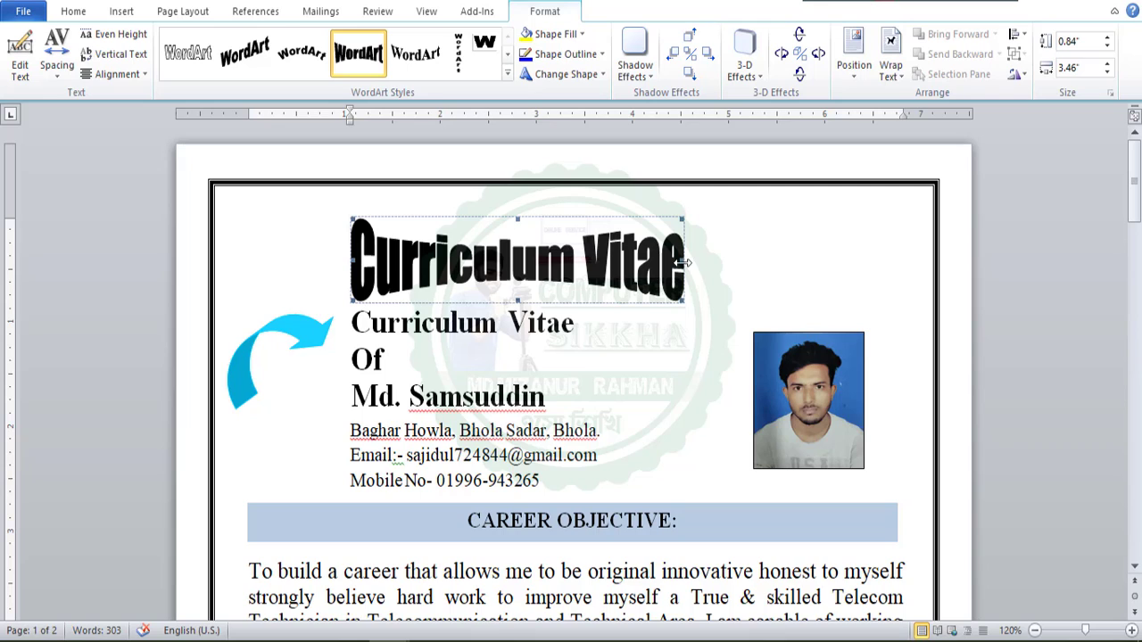
left_click_drag(685, 262, 774, 262)
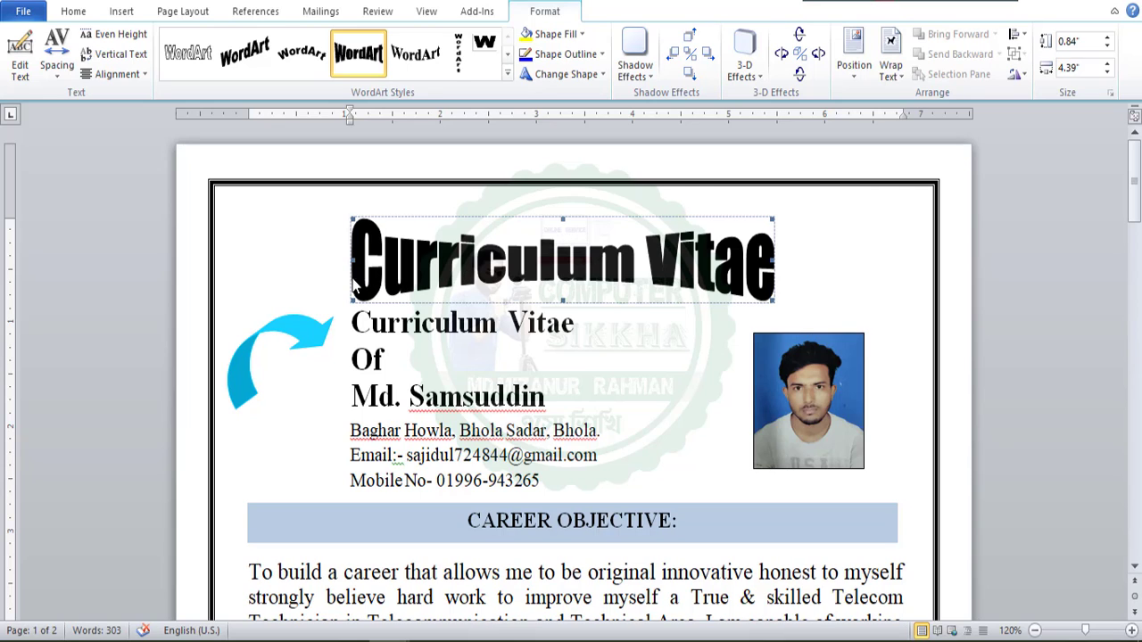
Widen the Curriculum Vitae WordArt to about 6.1 inches and center it on the page with no indent.
left_click_drag(319, 261, 270, 263)
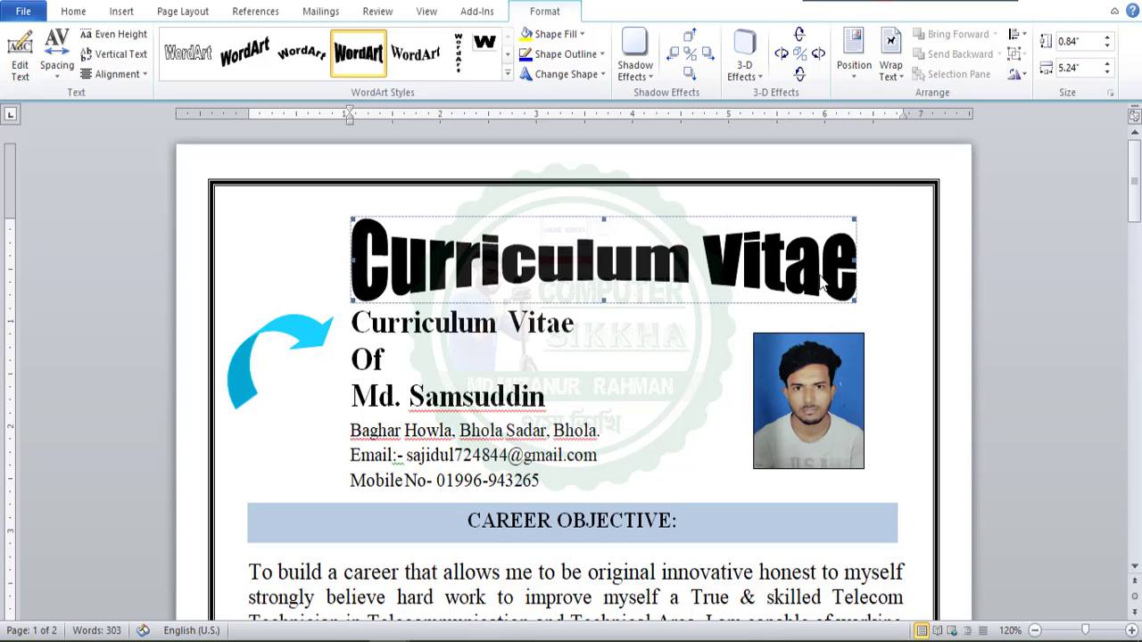
left_click_drag(856, 263, 935, 264)
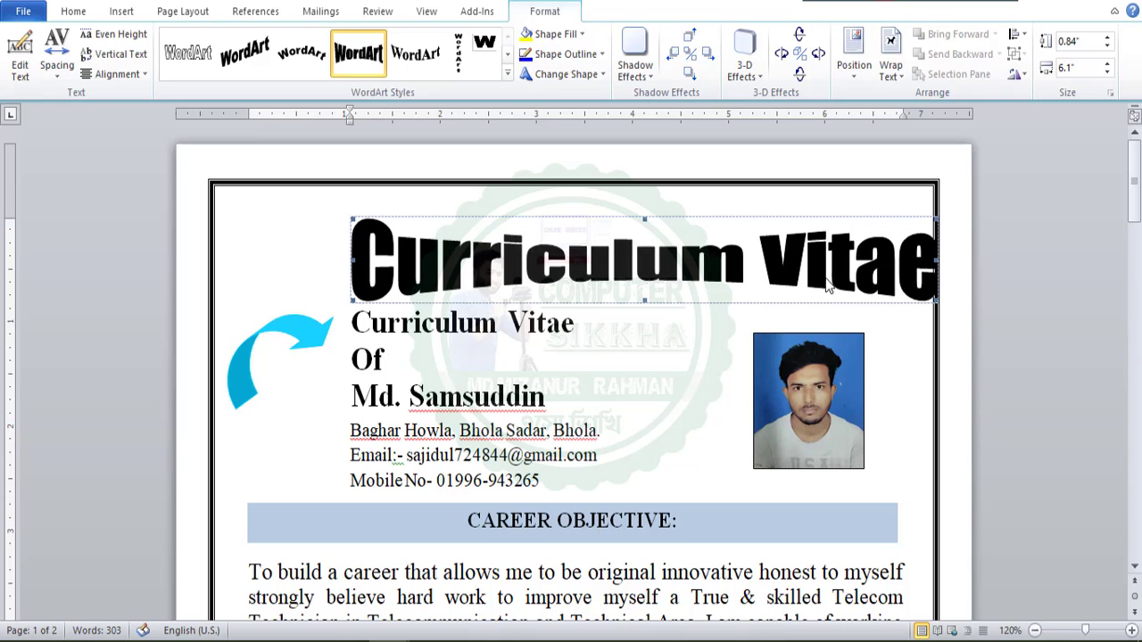
left_click(324, 230)
left_click(408, 259)
key("ctrl+e")
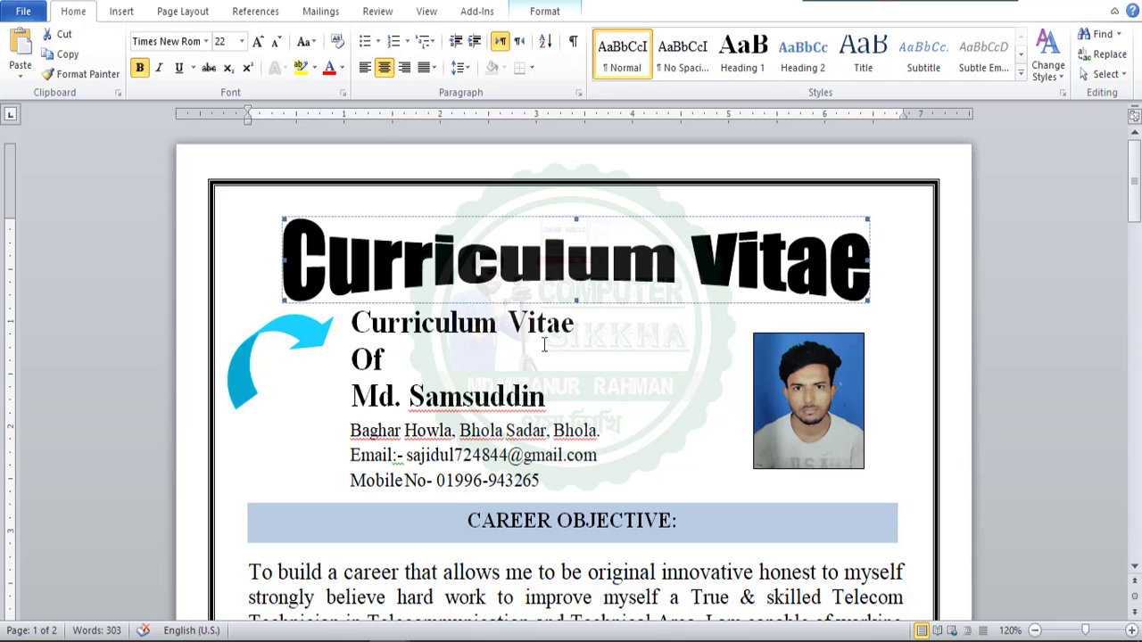
left_click(365, 68)
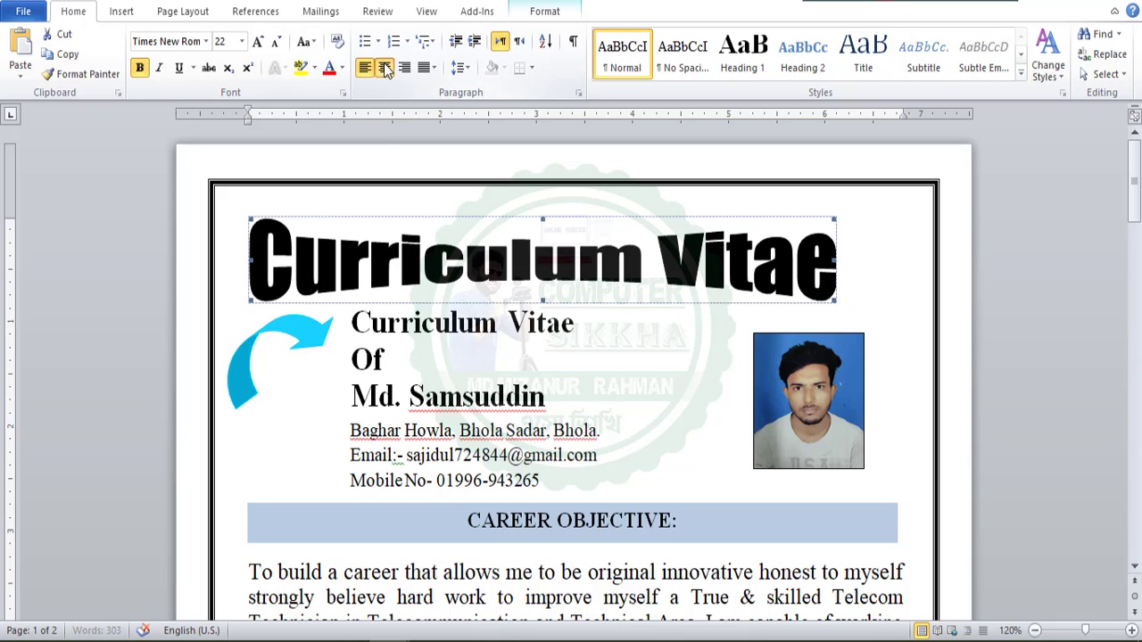
left_click(384, 68)
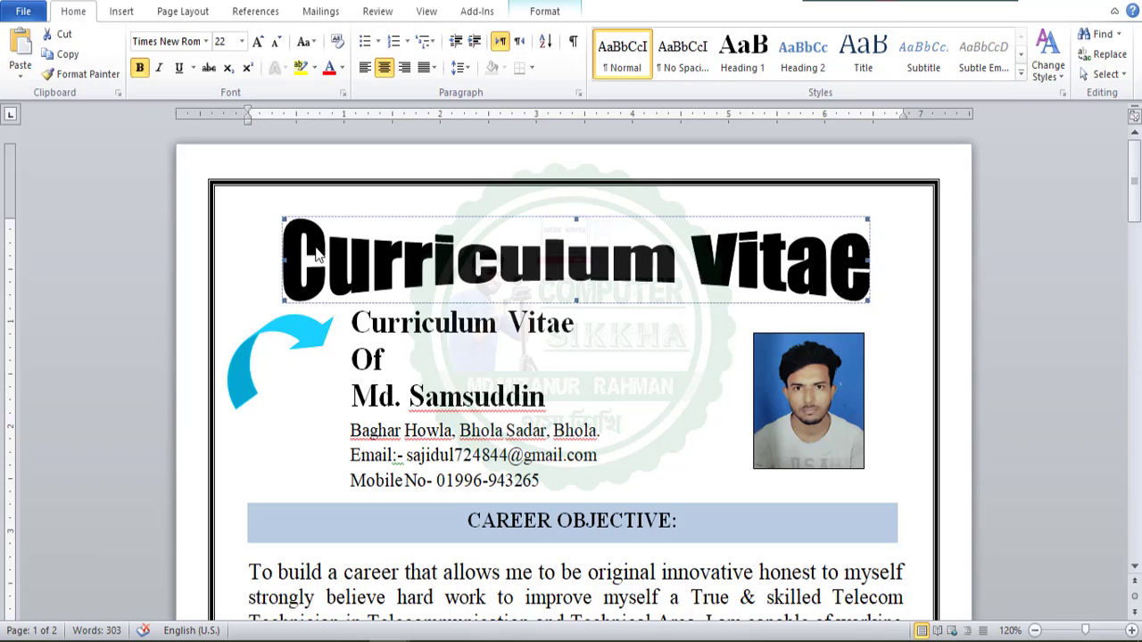
left_click(476, 342)
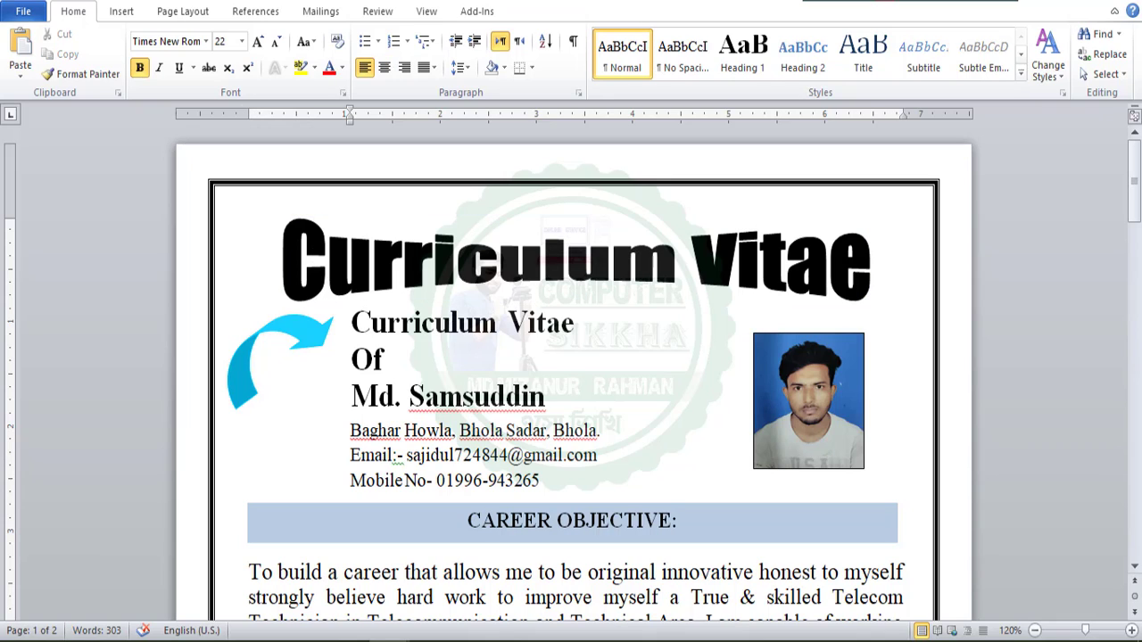
Insert a sample WordArt with its placeholder text at the Curriculum Vitae title, using the third style of the fourth row.
left_click(258, 267)
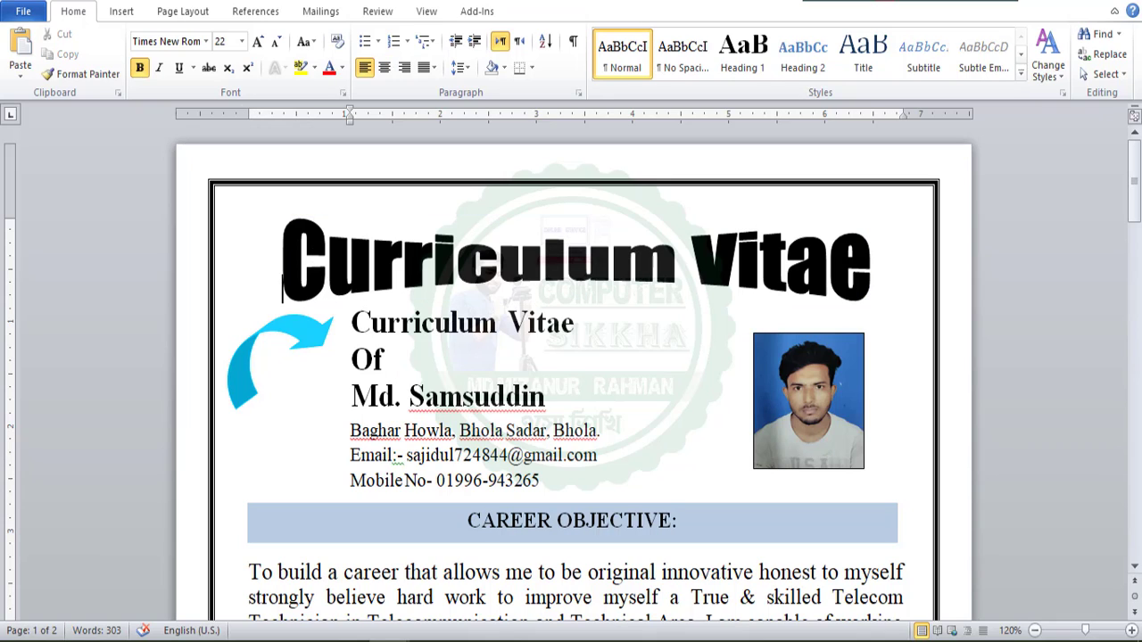
left_click(303, 256)
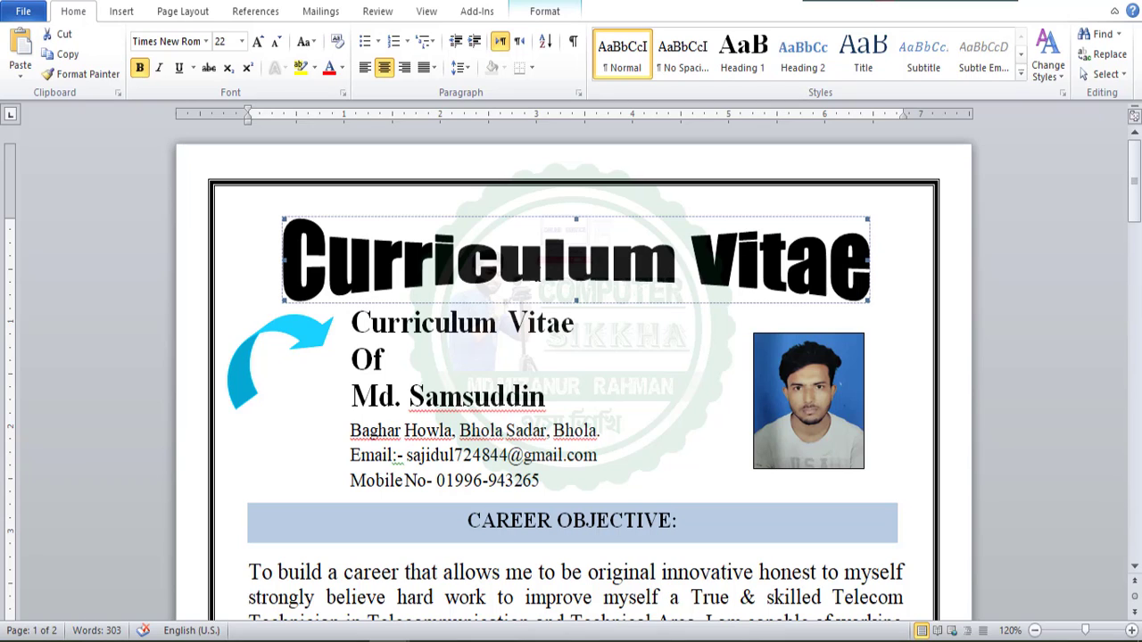
left_click(121, 11)
left_click(791, 74)
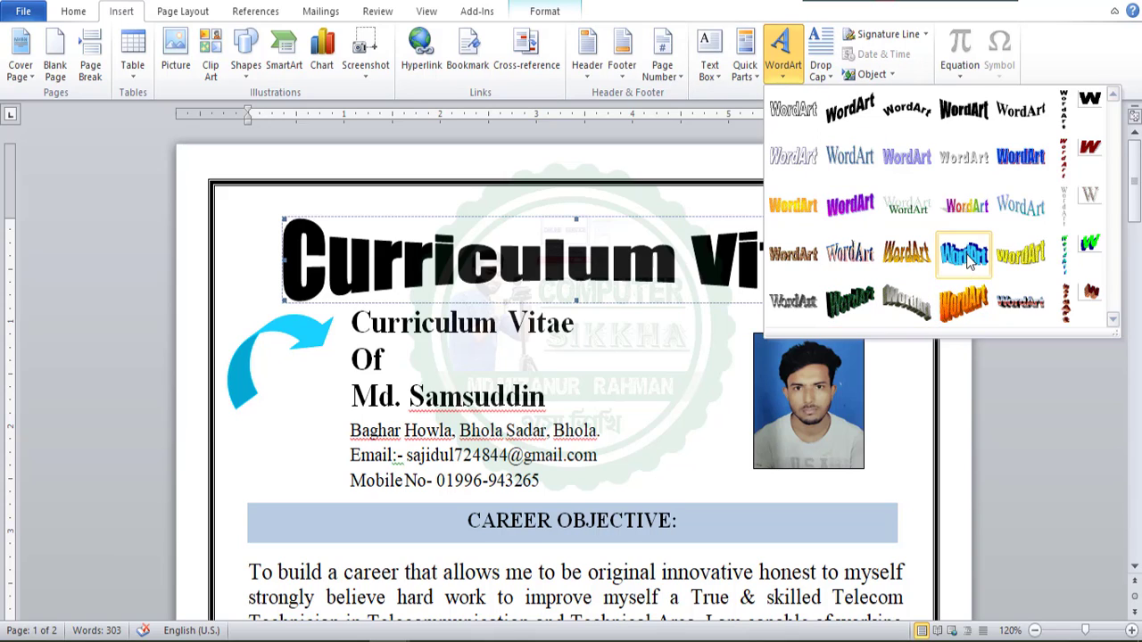
left_click(888, 254)
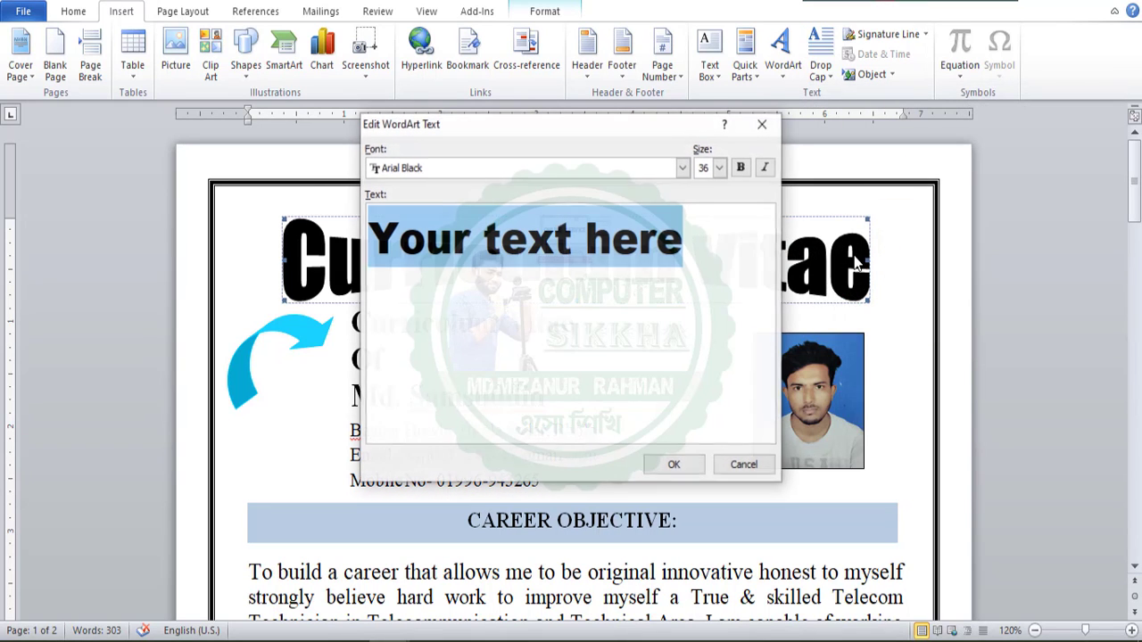
left_click(678, 467)
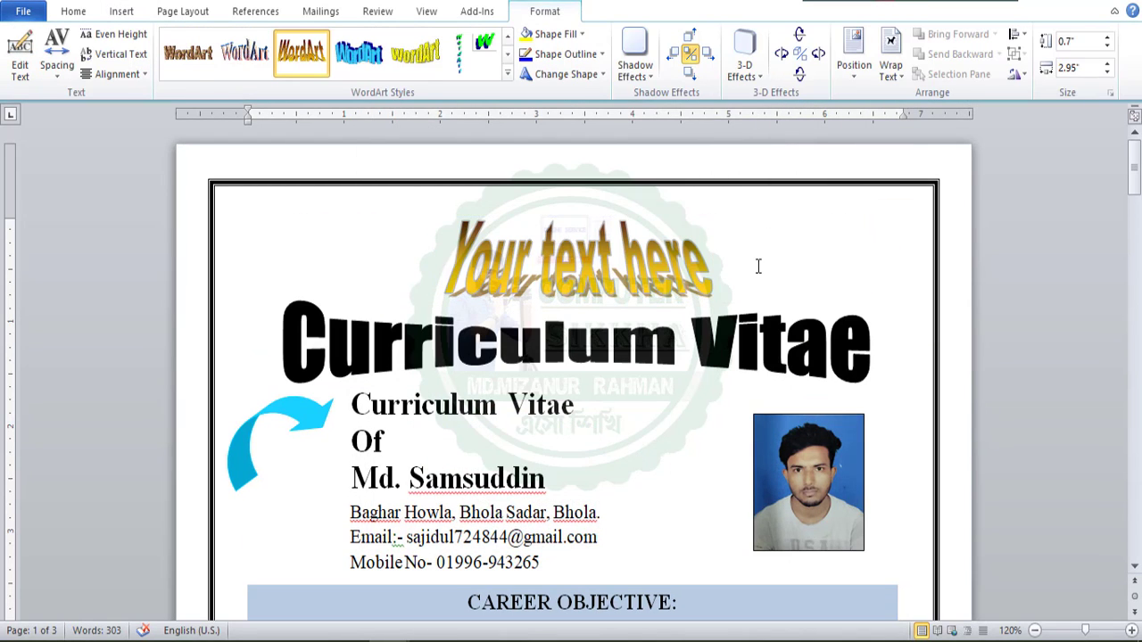
Delete the sample WordArt above the Curriculum Vitae title and reselect the title.
left_click(758, 266)
left_click(668, 227)
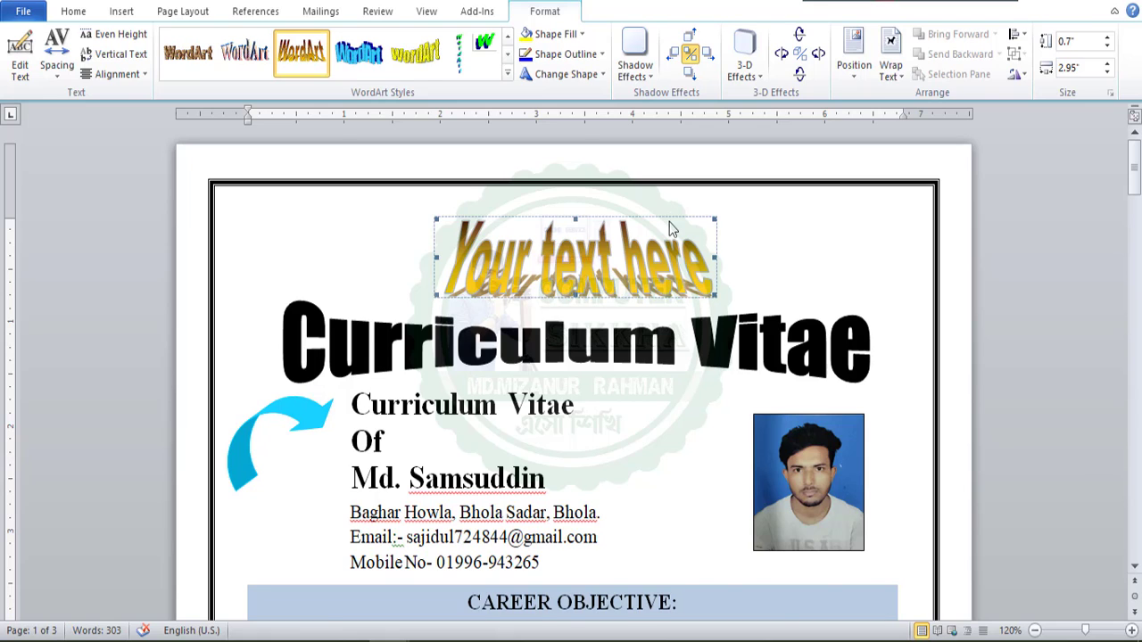
key("Delete")
left_click(755, 272)
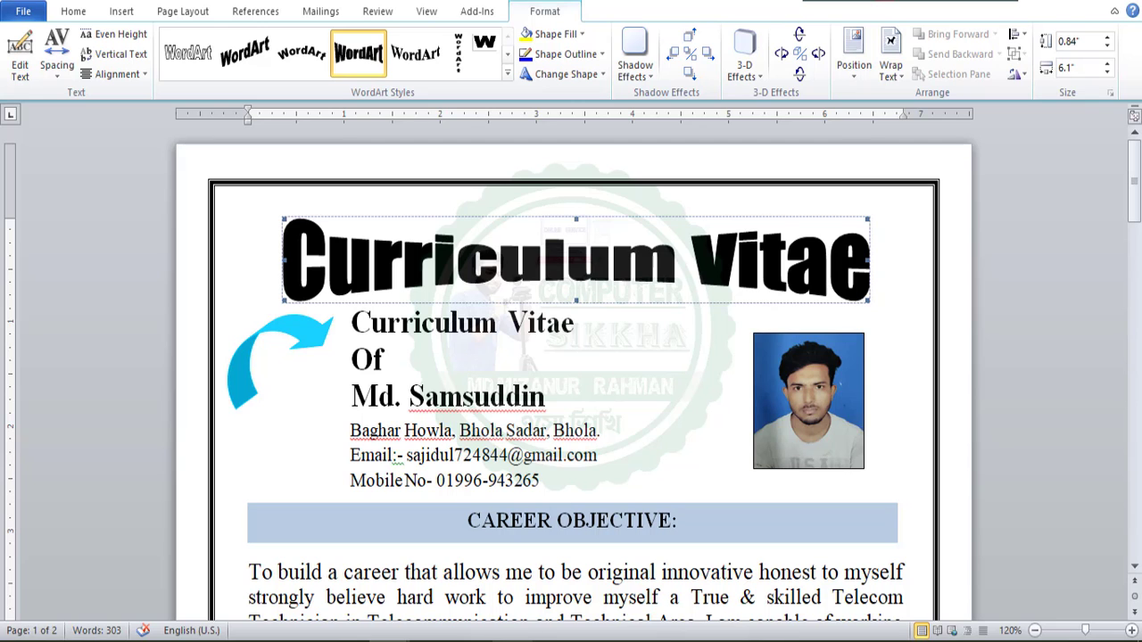
Switch to New book 2023.pdf in the PDF reader and read the instructions for setting a page border.
left_click(515, 641)
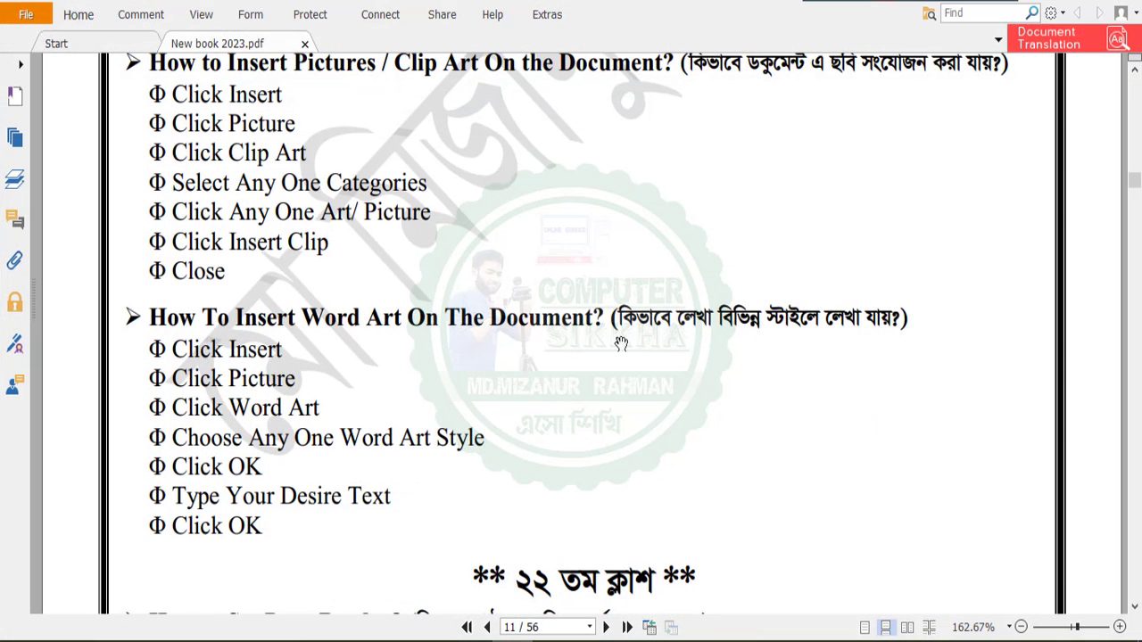
scroll(530, 337, "down", 5)
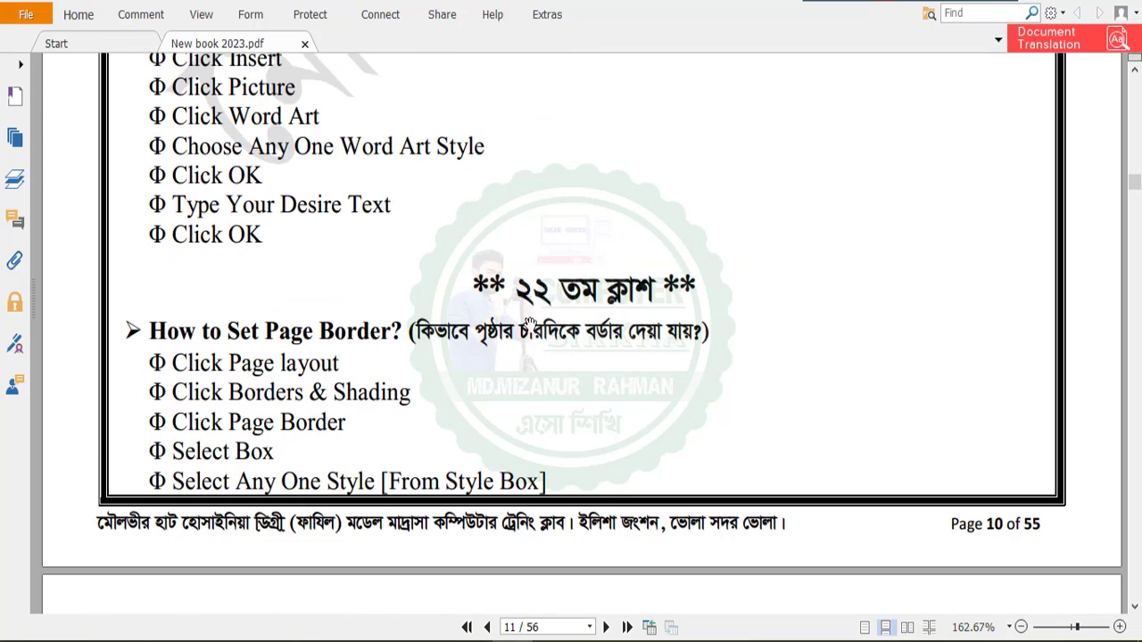
scroll(530, 324, "down", 3)
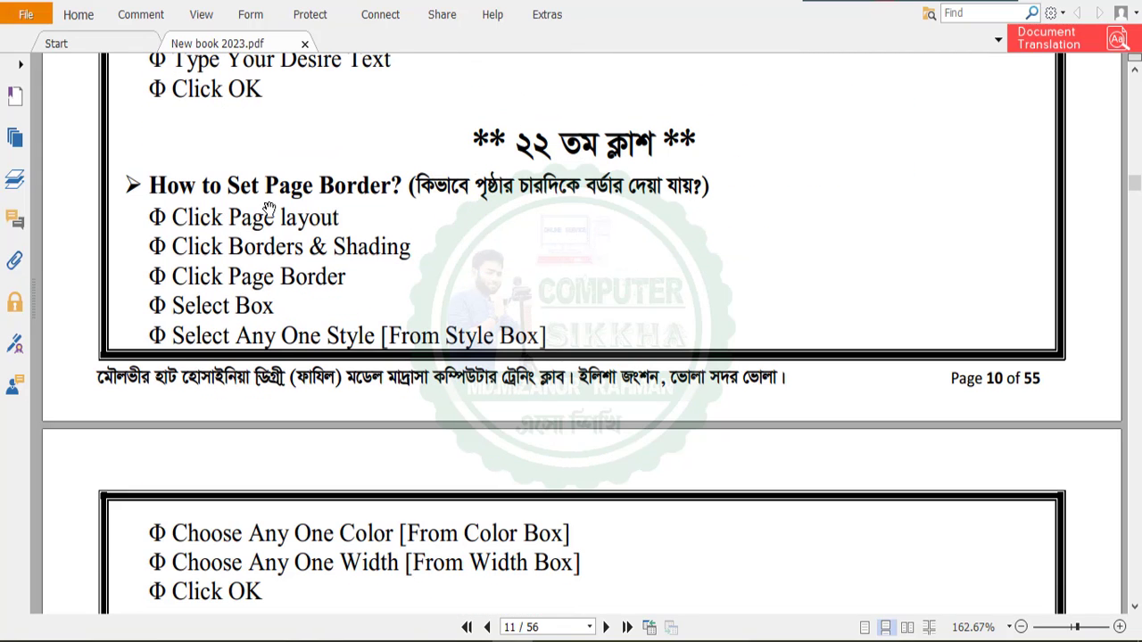
scroll(994, 239, "up", 1)
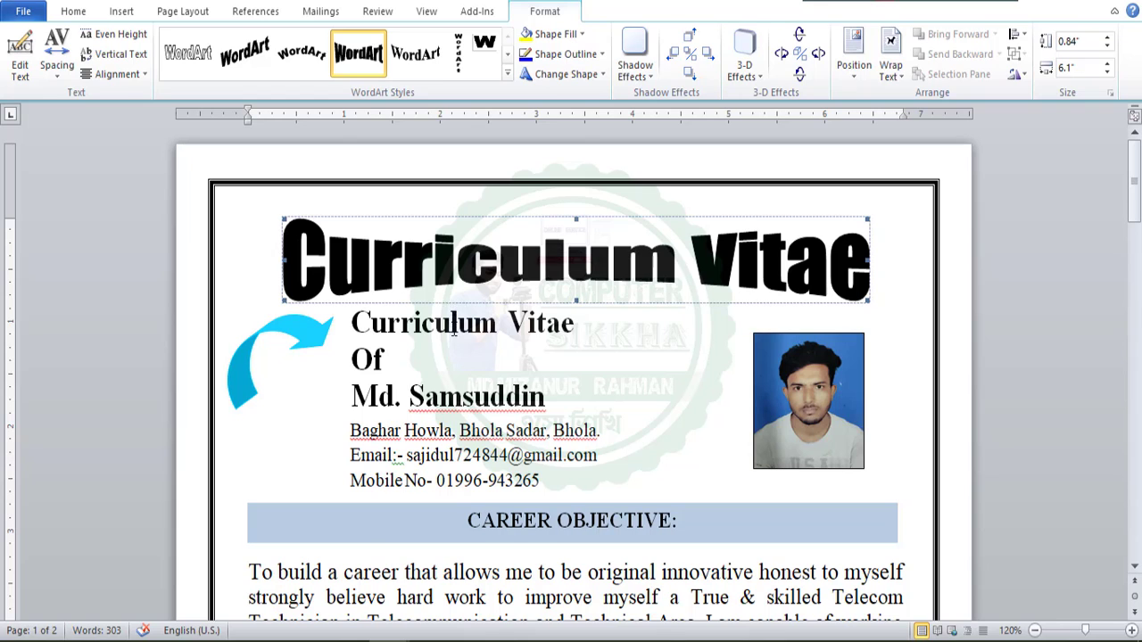
Switch back to the CV in Word and remove the page border from the whole document.
left_click(453, 328)
left_click(192, 12)
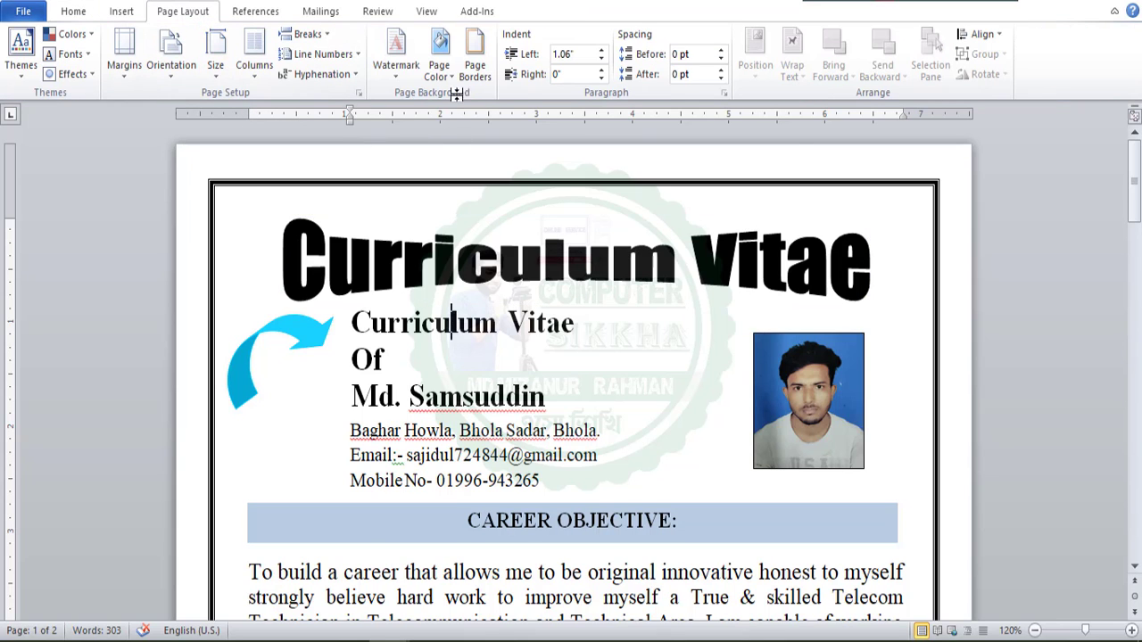
left_click(475, 58)
left_click(382, 204)
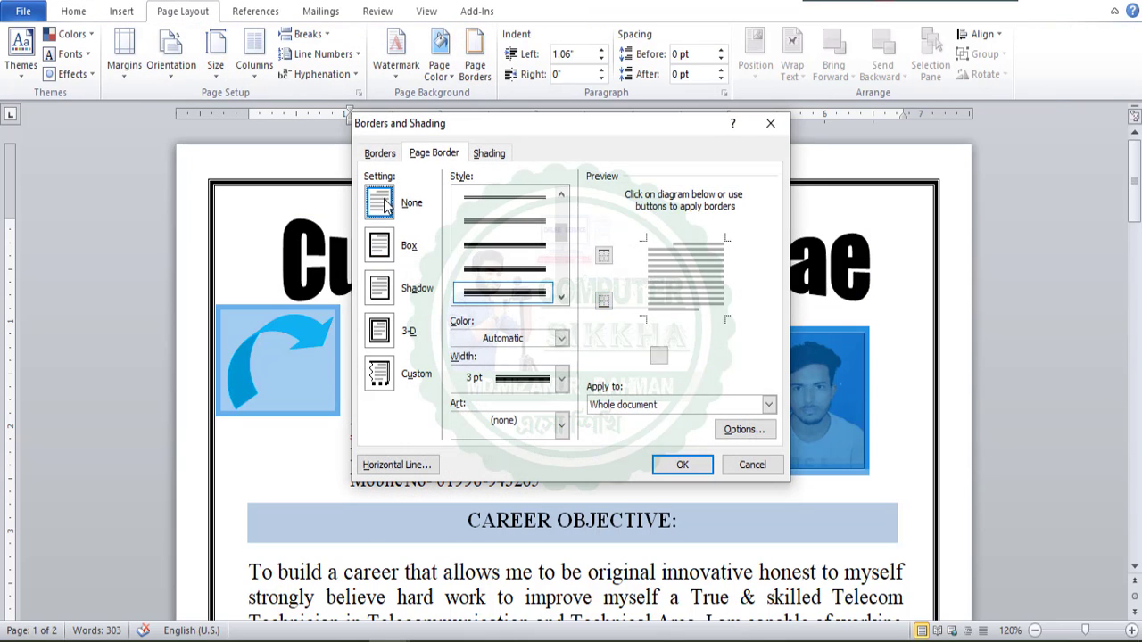
left_click(682, 465)
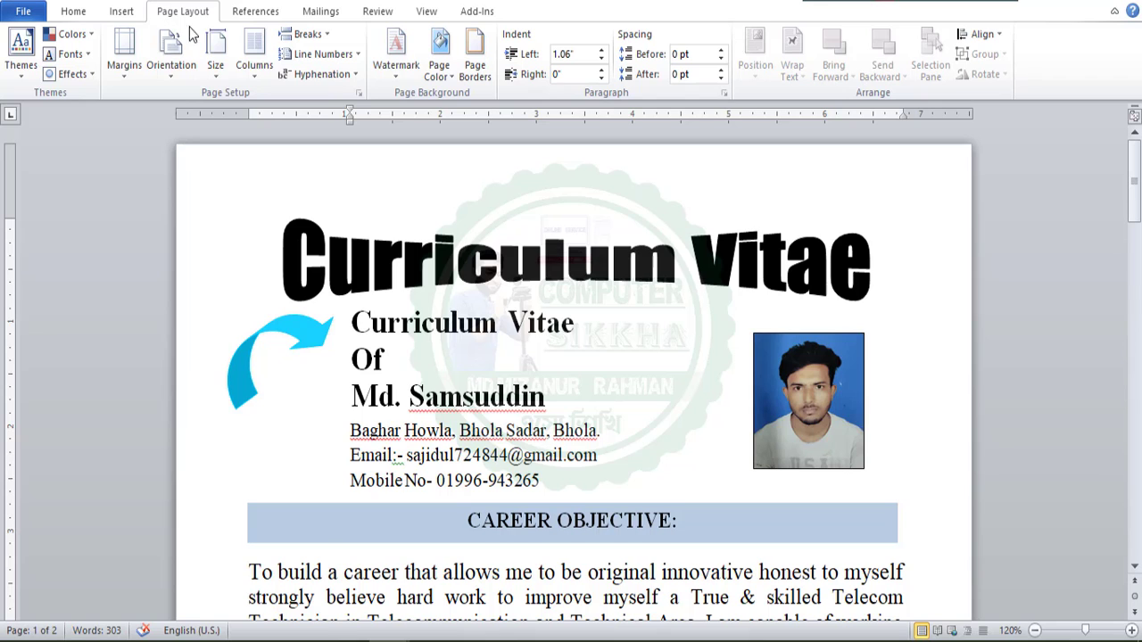
Apply a 3 pt box page border to the whole document, using the second shaded line style below the striped one.
left_click(467, 75)
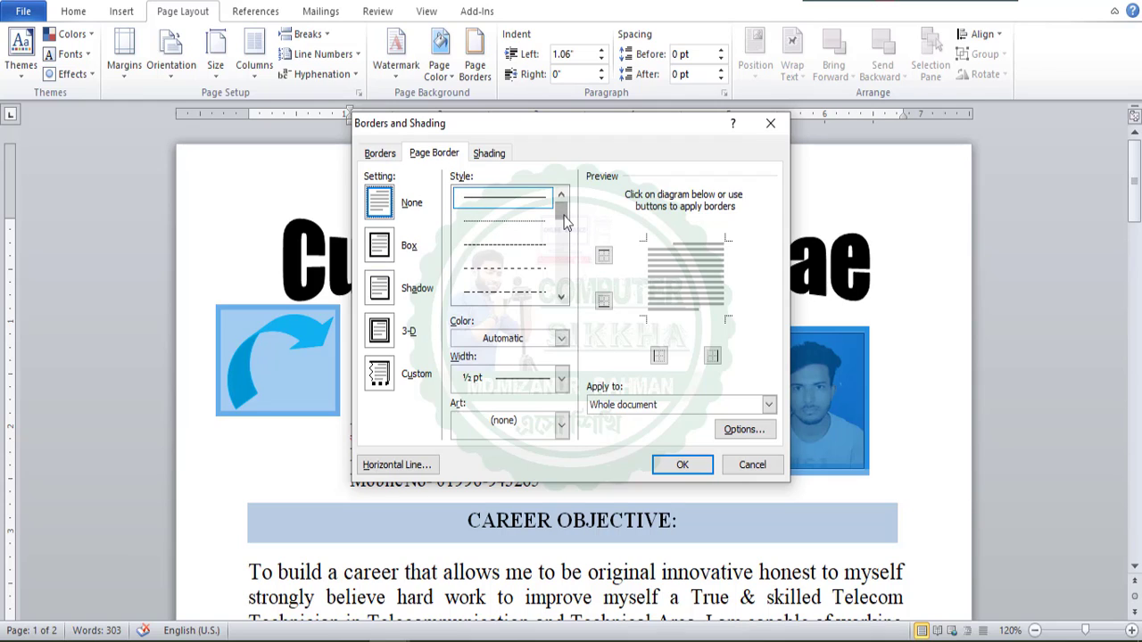
left_click_drag(563, 222, 563, 242)
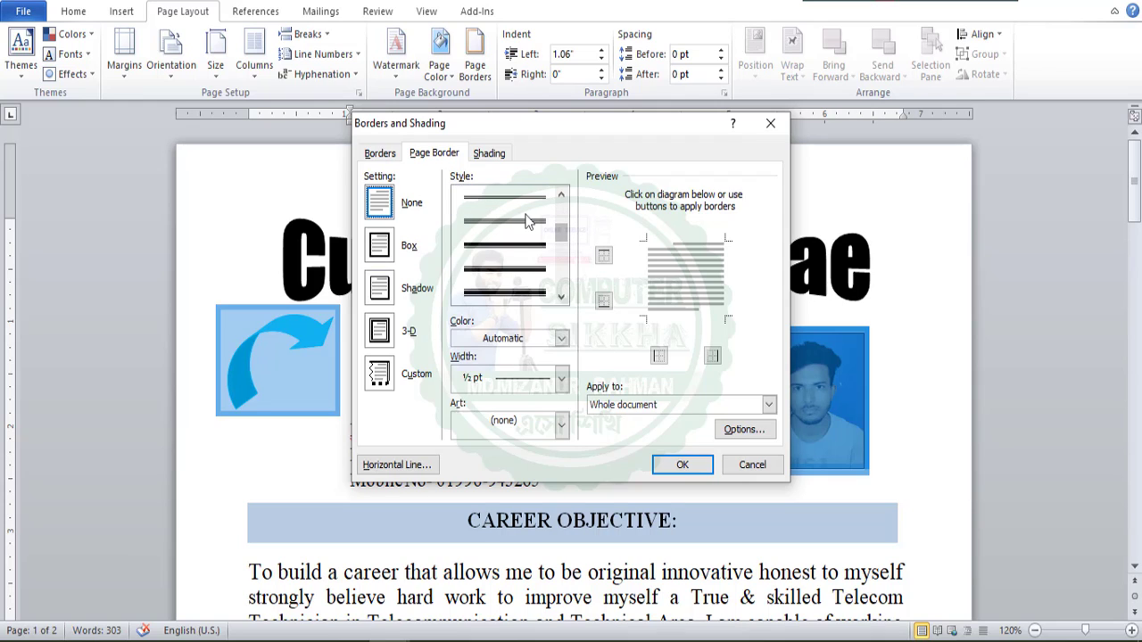
left_click(528, 221)
left_click(519, 240)
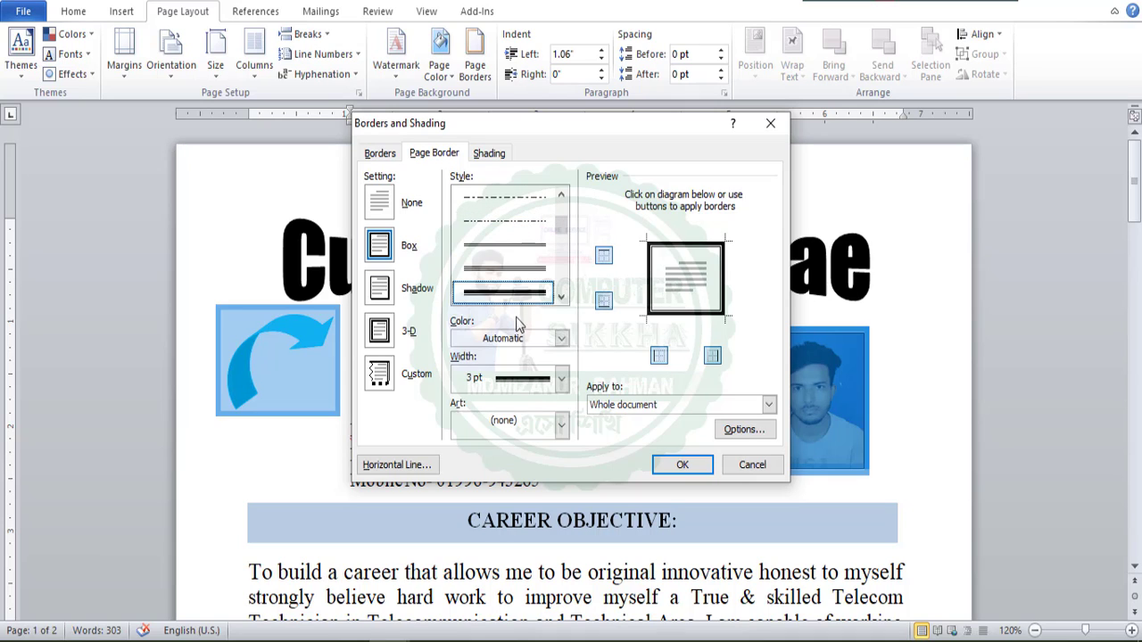
mouse_move(559, 229)
left_mouse_down()
mouse_move(559, 298)
mouse_move(558, 269)
left_mouse_up()
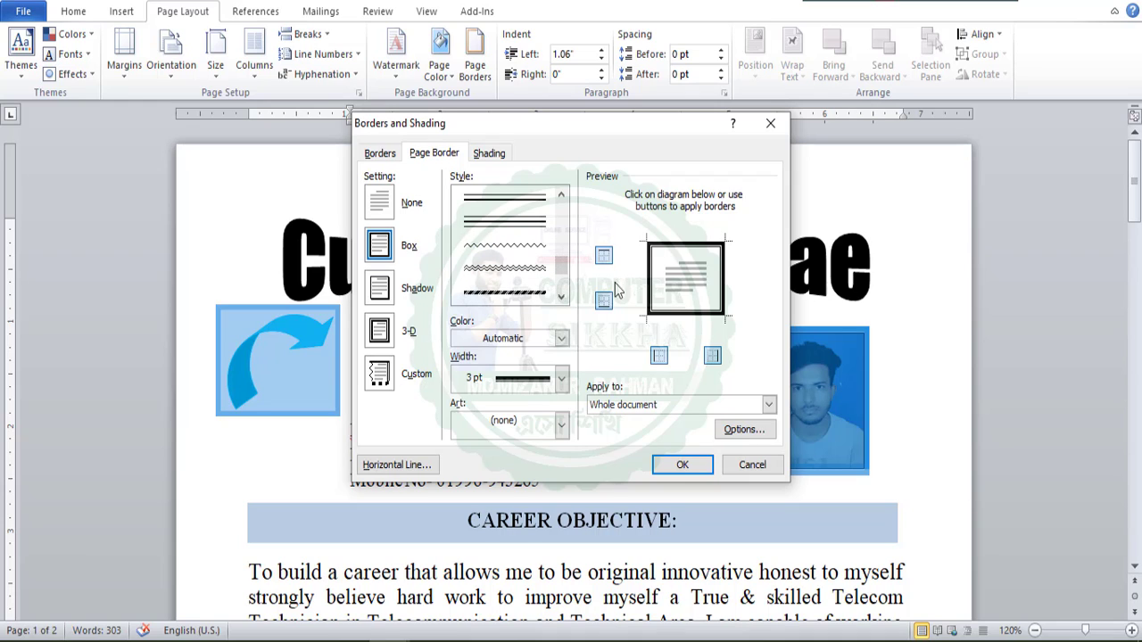
scroll(515, 262, "down", 2)
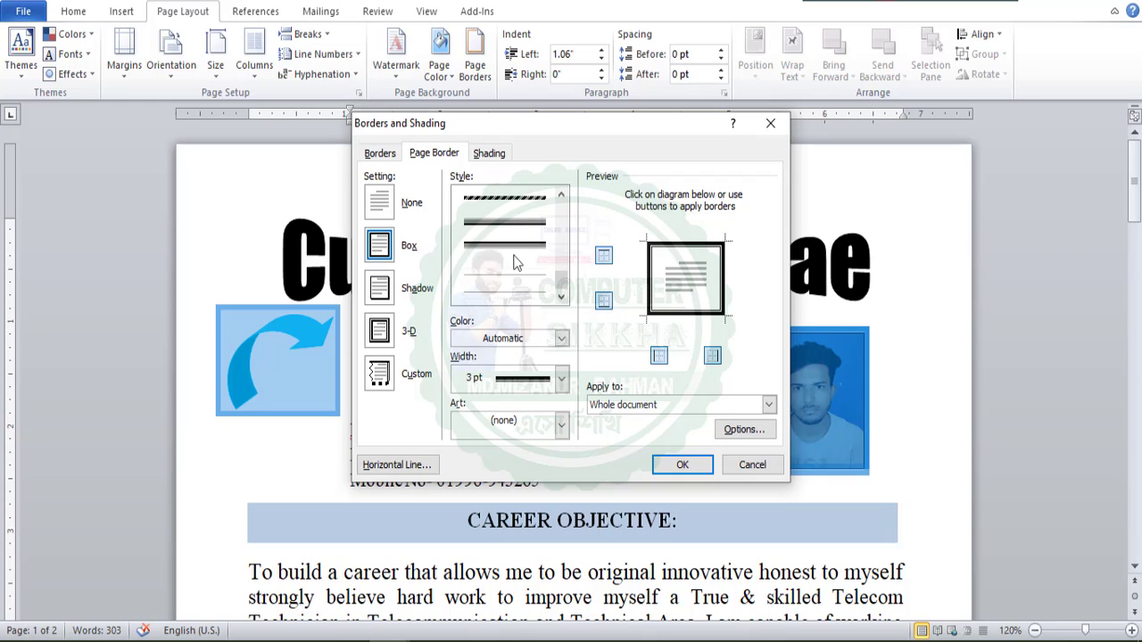
scroll(515, 251, "up", 1)
left_click(515, 223)
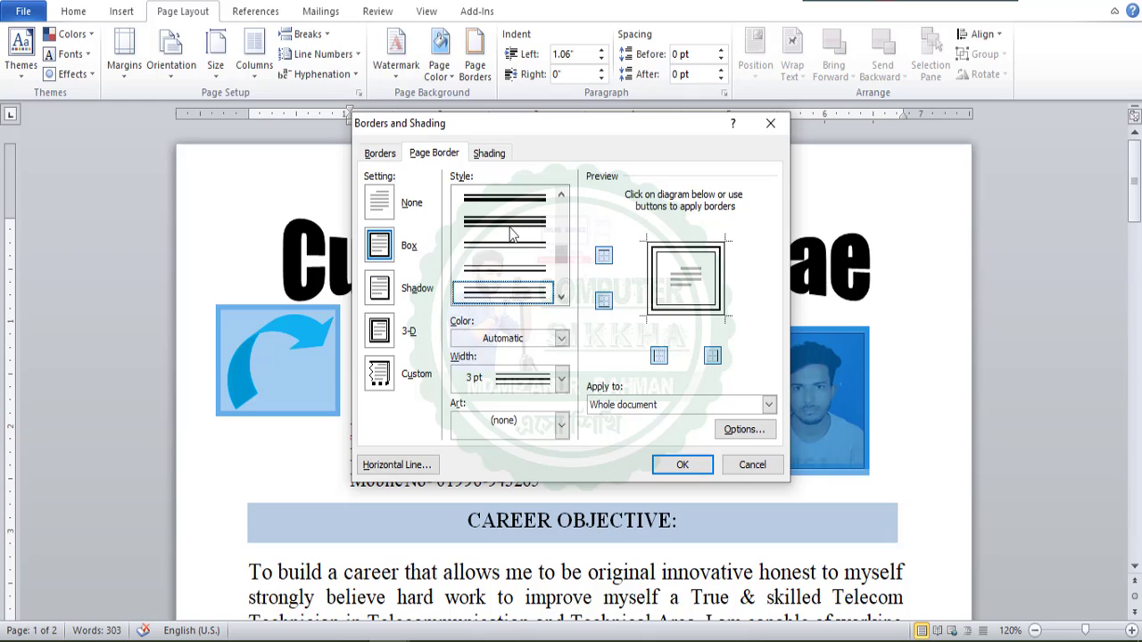
left_click(513, 223)
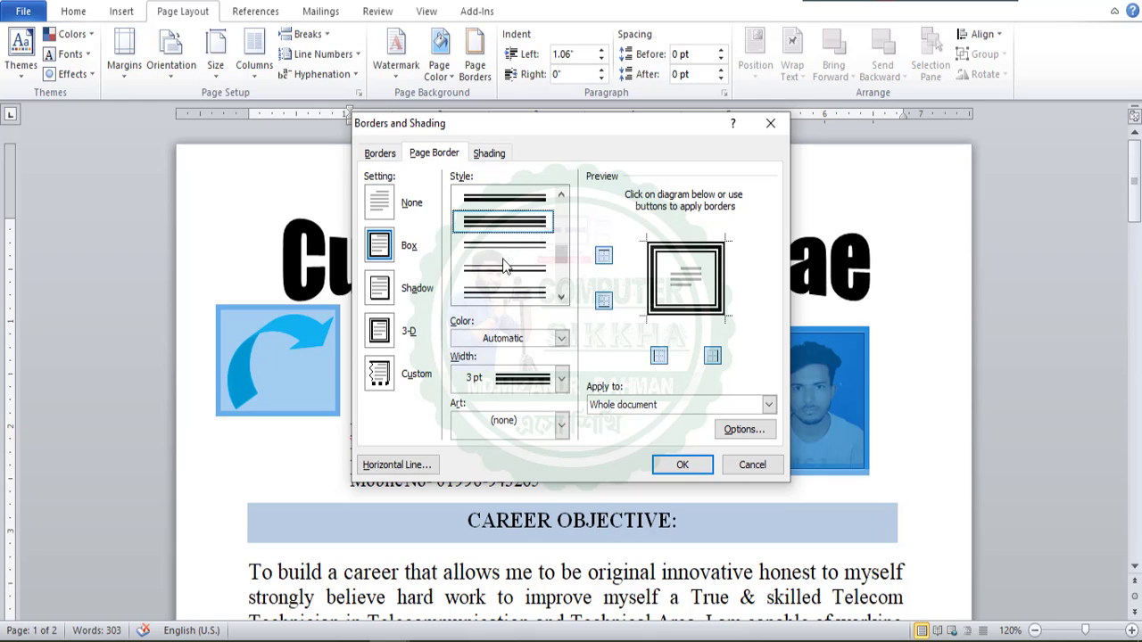
scroll(517, 267, "down", 2)
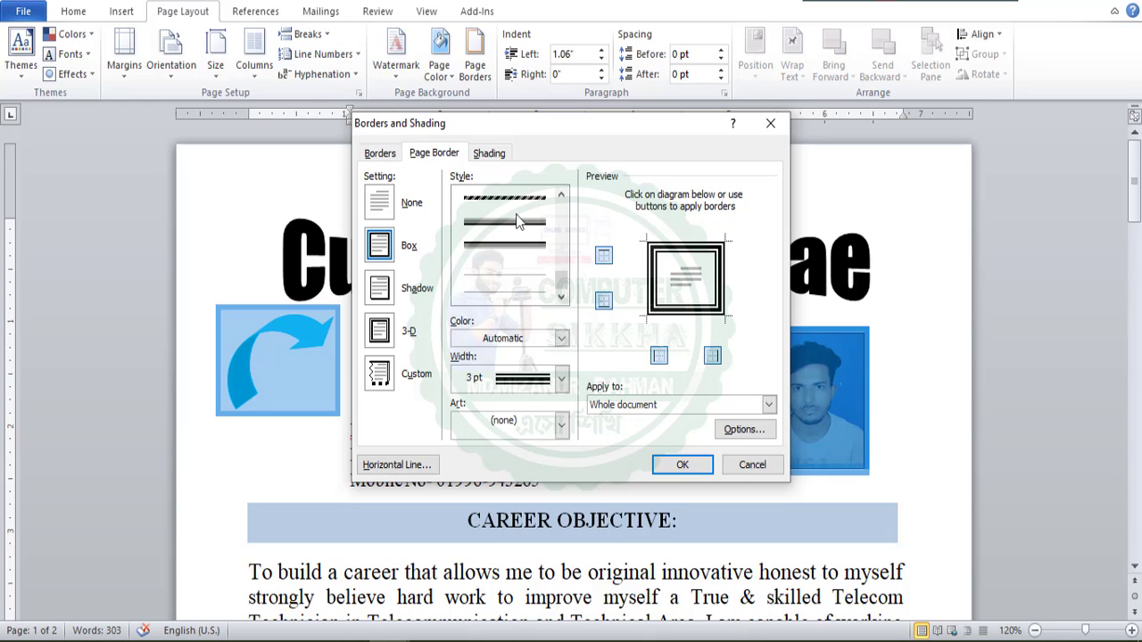
left_click(518, 220)
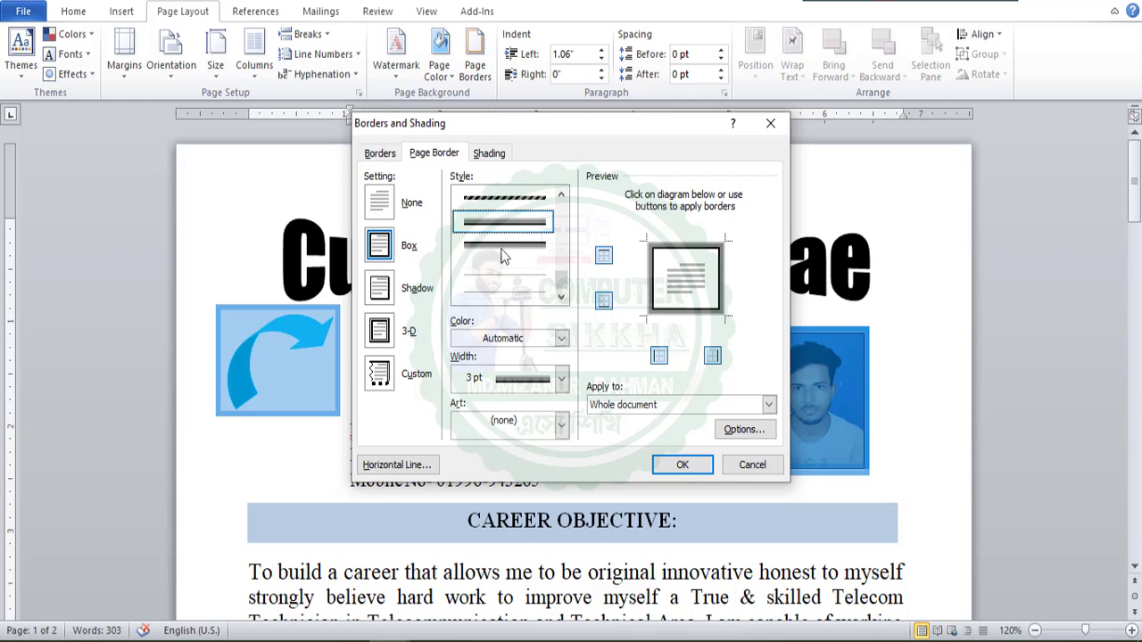
left_click(522, 247)
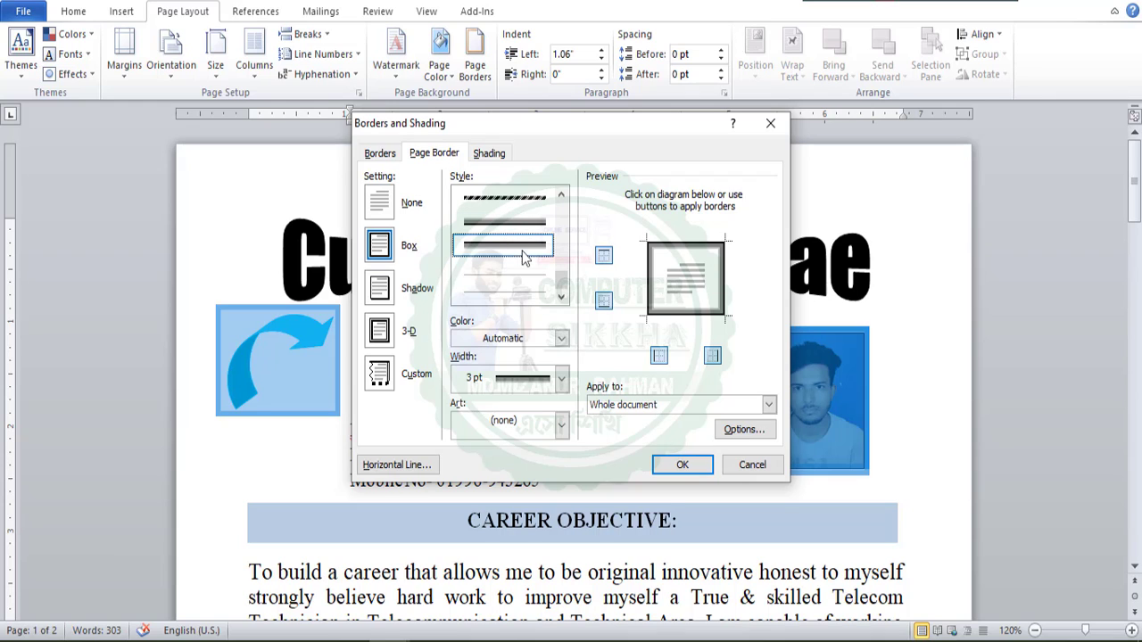
left_click(685, 463)
Look over the new page border on the CV and return to the page border instructions in New book 2023.pdf.
scroll(808, 309, "down", 10)
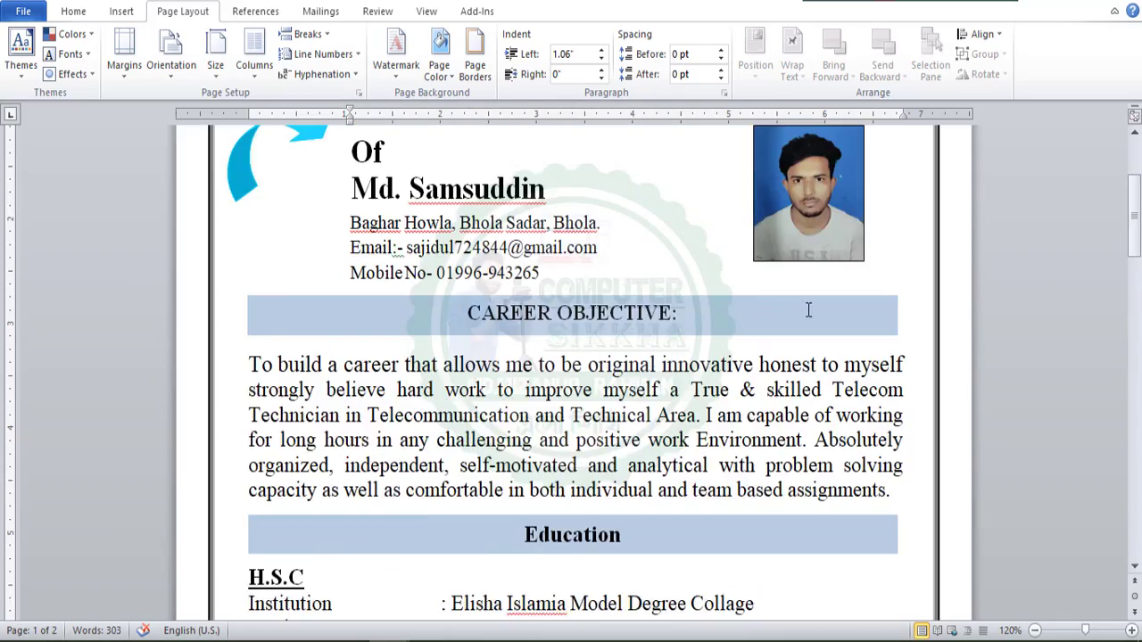
scroll(803, 298, "up", 8)
scroll(806, 312, "up", 3)
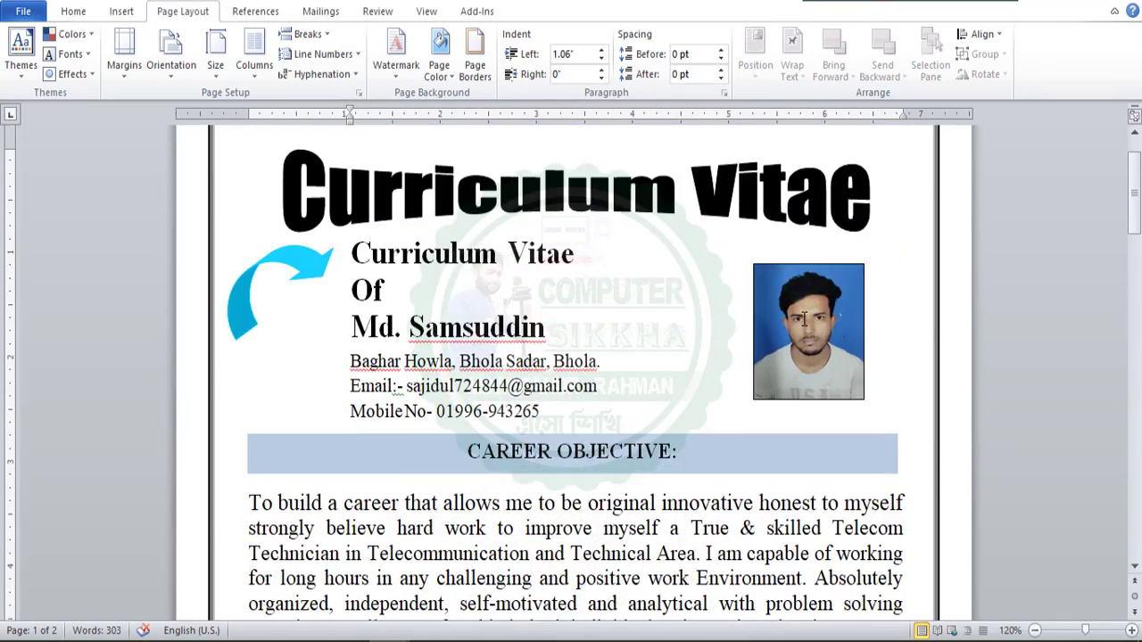
left_click(555, 258)
left_click(639, 361)
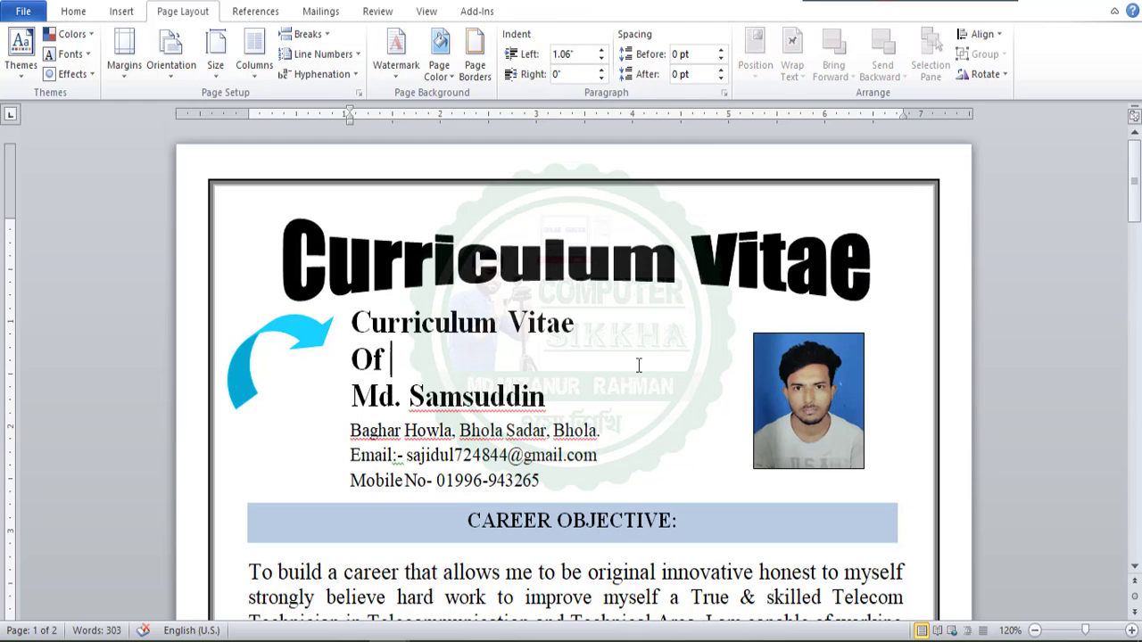
left_click(528, 259)
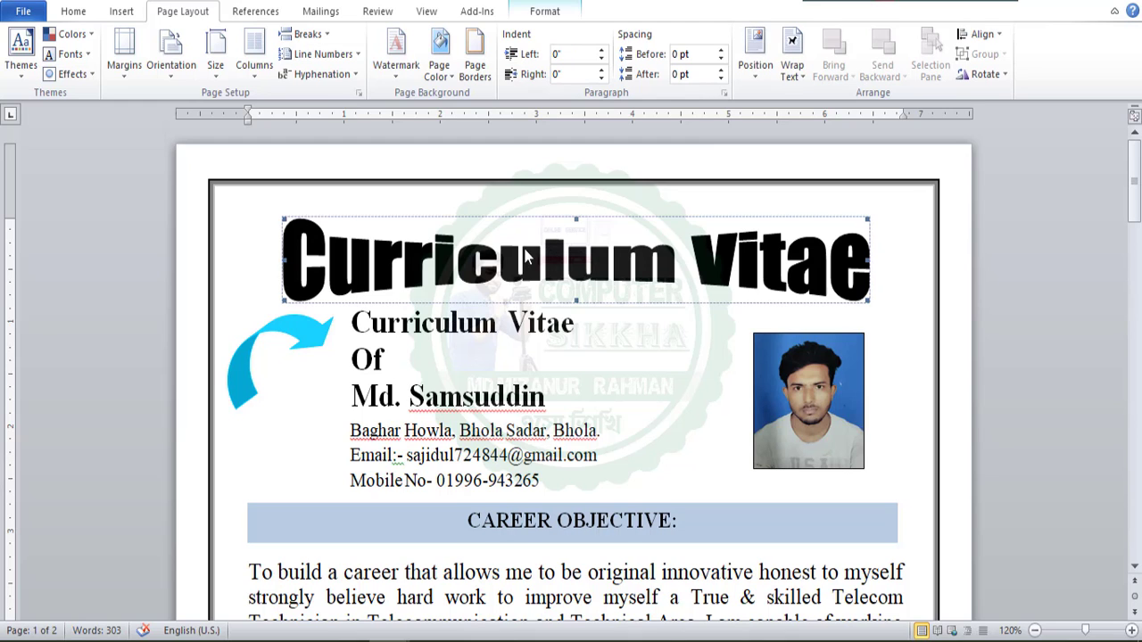
left_click(546, 358)
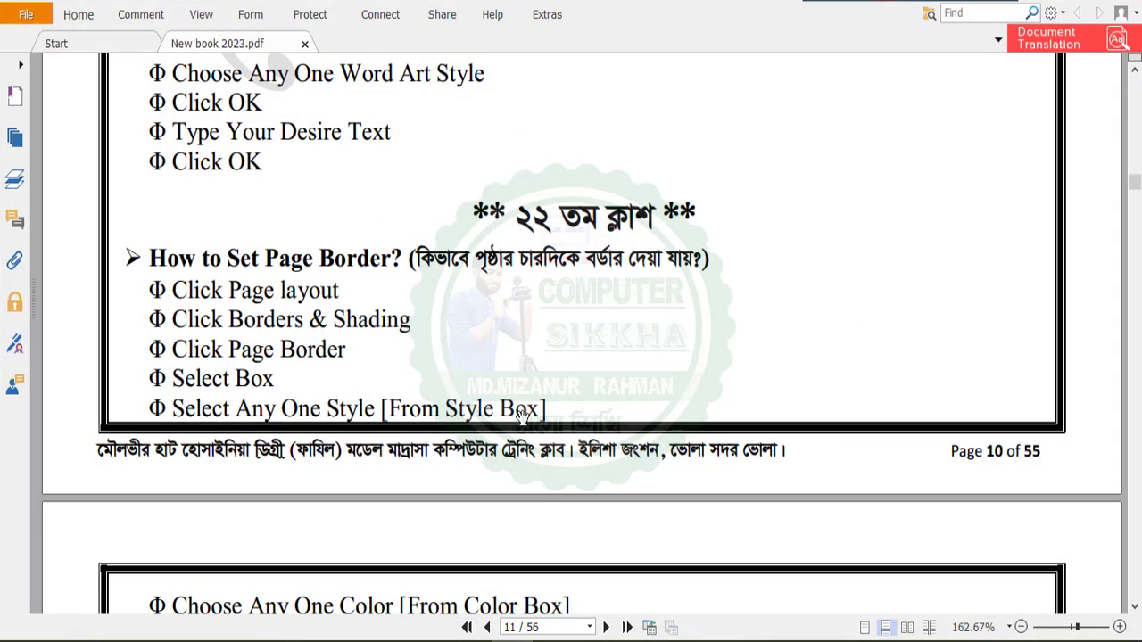
Read the remaining page border instructions and the bullets and numbering instructions in New book 2023.pdf.
scroll(566, 260, "down", 2)
scroll(567, 259, "down", 10)
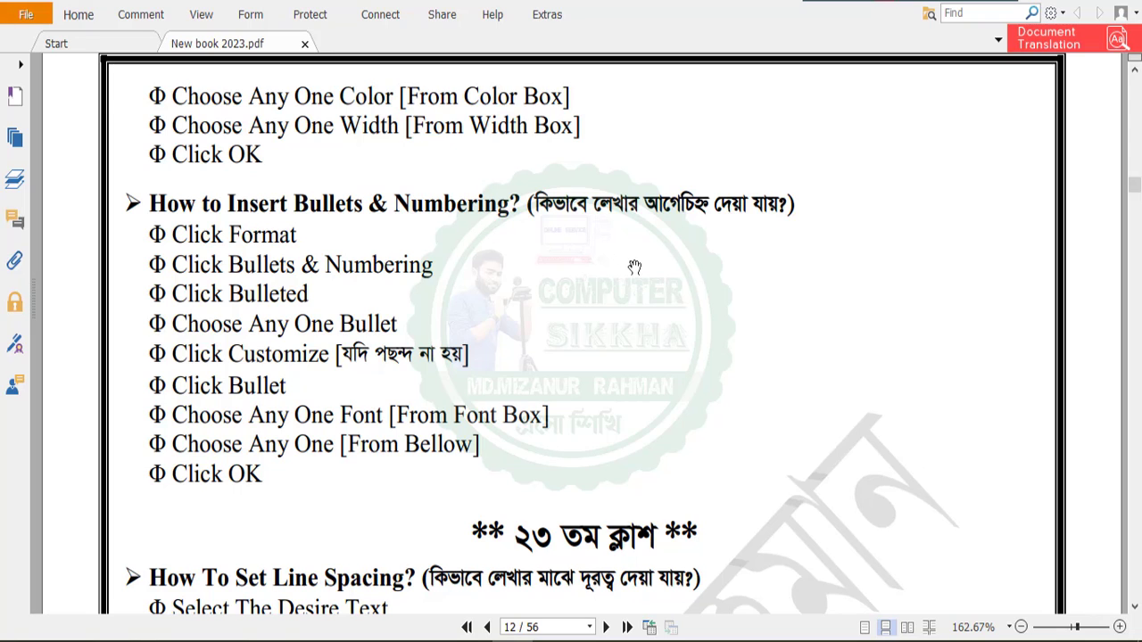
scroll(754, 256, "down", 2)
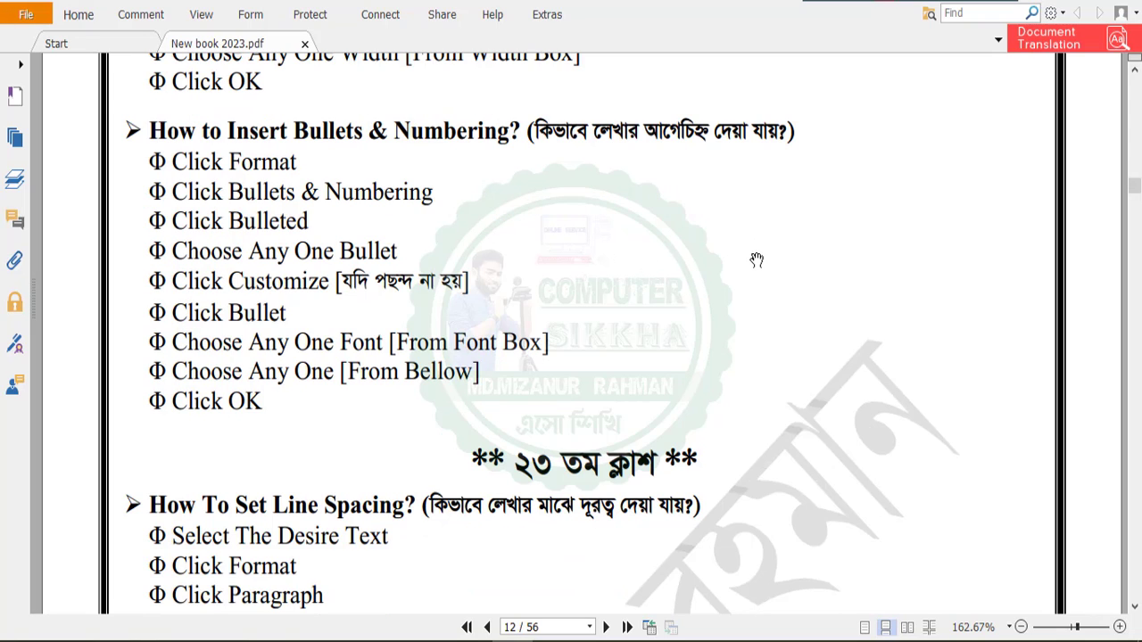
mouse_move(162, 162)
left_mouse_down()
mouse_move(145, 162)
mouse_move(159, 163)
left_mouse_up()
left_click(163, 165)
scroll(498, 288, "down", 20)
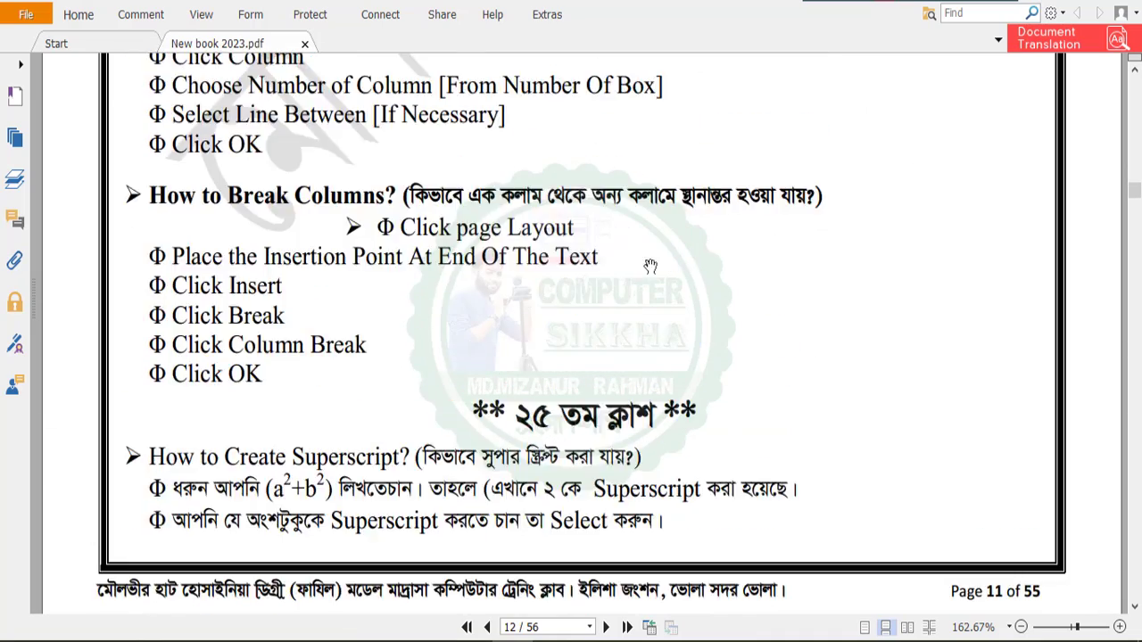
scroll(661, 259, "up", 19)
scroll(665, 254, "down", 1)
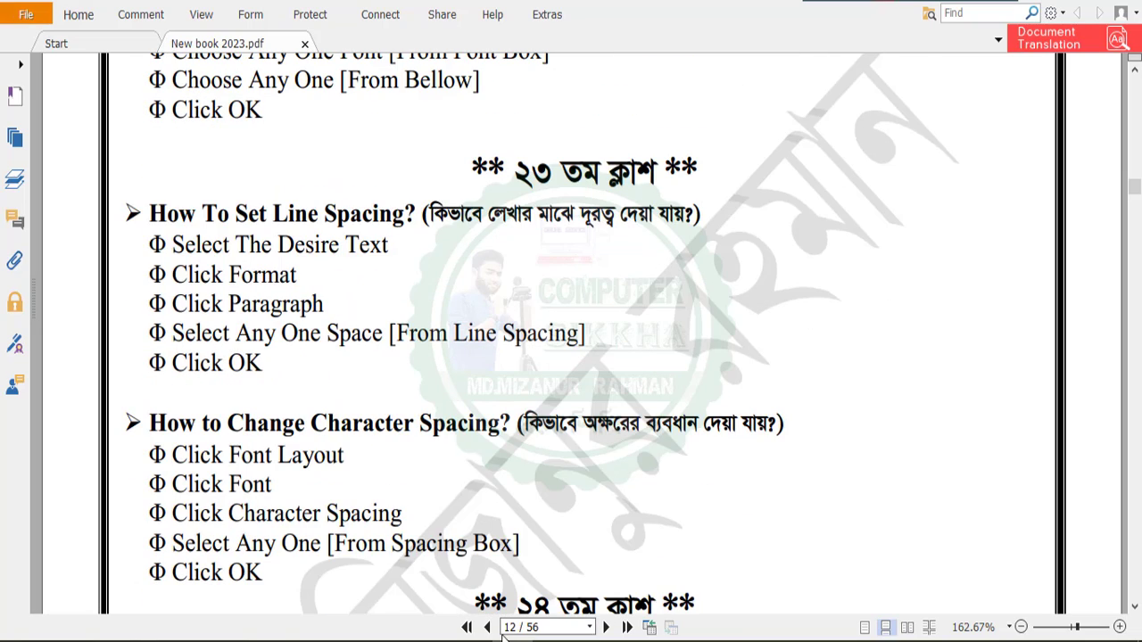
Switch to the CV in Word and add a default round bullet to the H.S.C heading under Education.
mouse_move(504, 637)
left_click(477, 580)
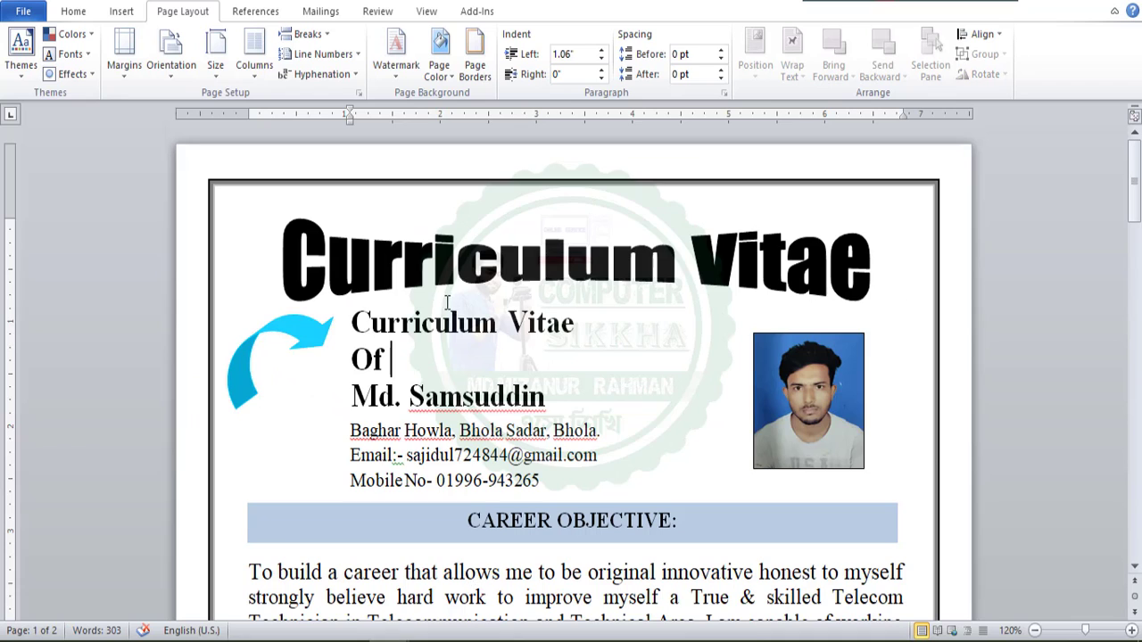
scroll(448, 304, "down", 5)
scroll(454, 284, "down", 1)
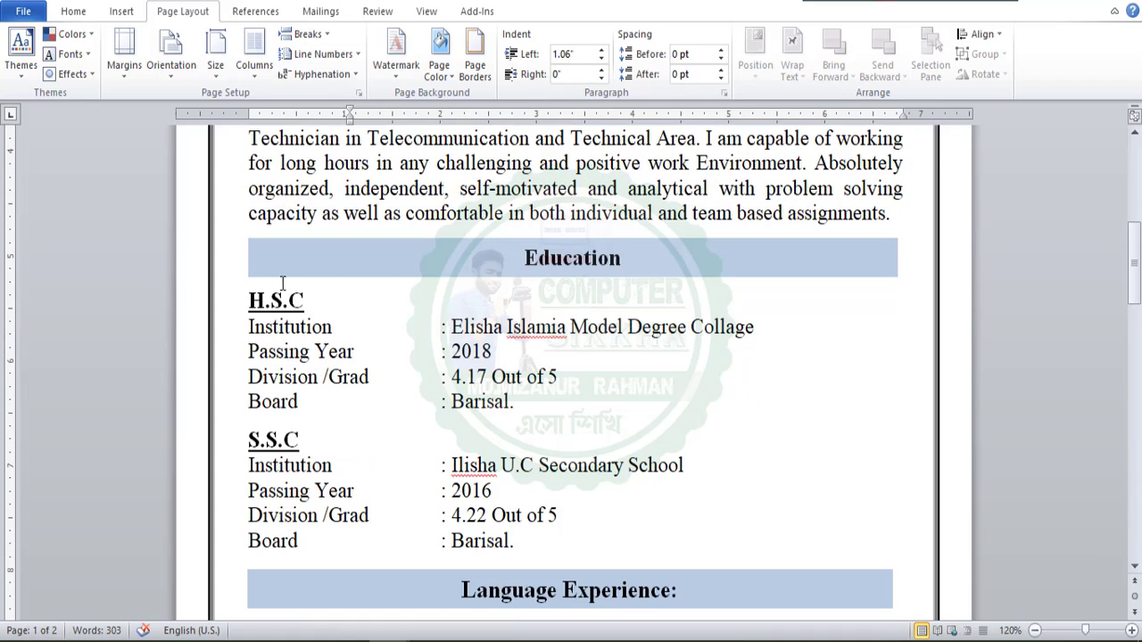
left_click(250, 301)
left_click(76, 13)
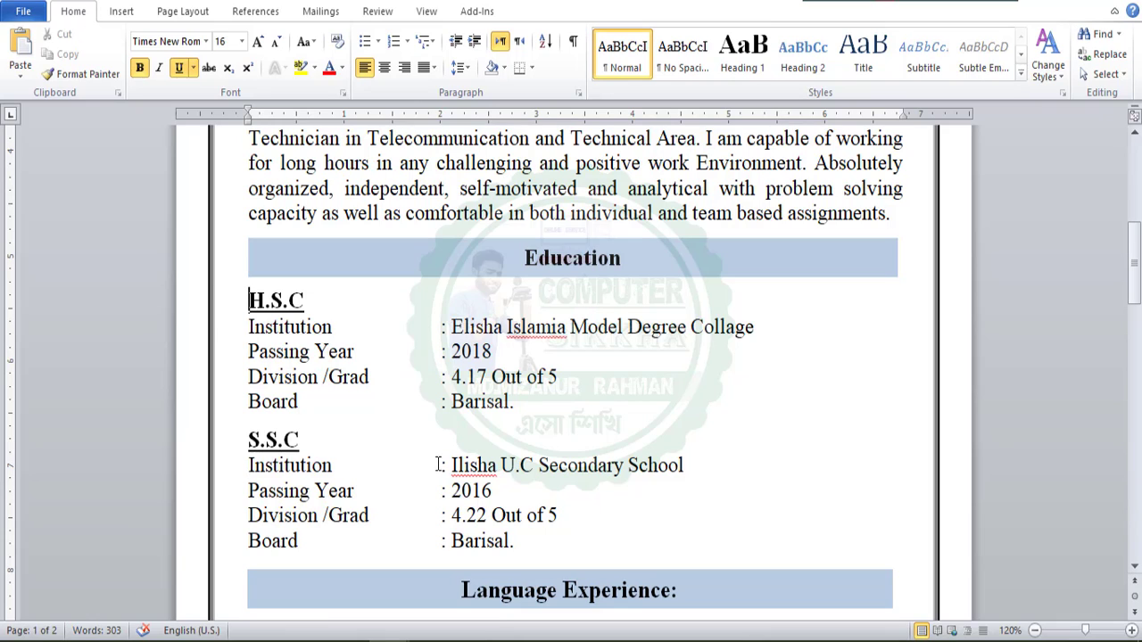
left_click(365, 45)
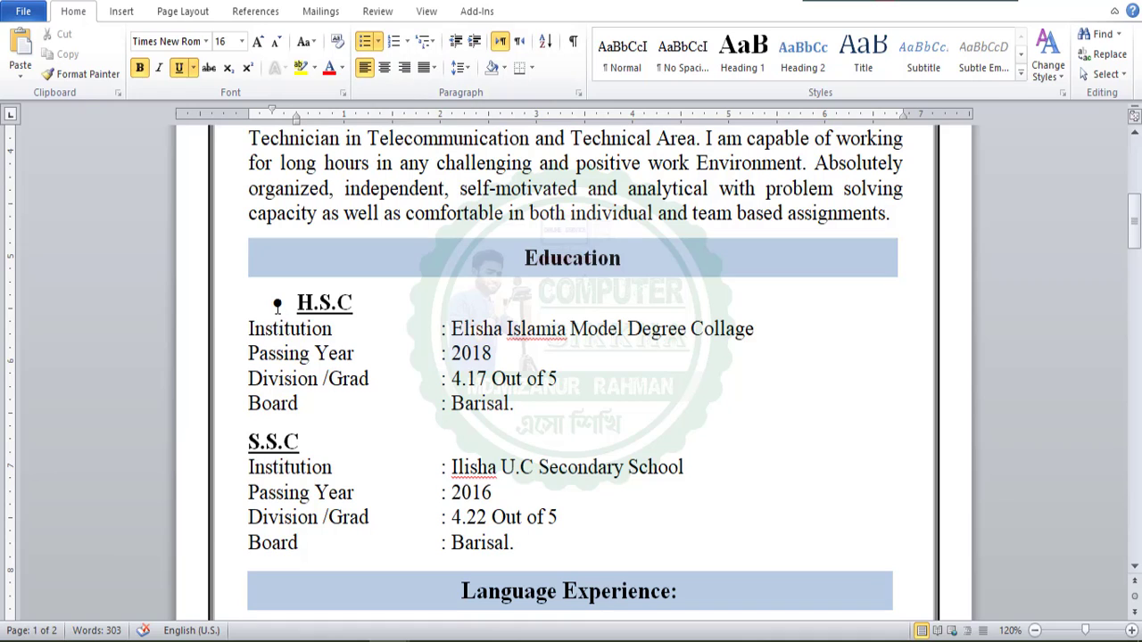
Change the H.S.C heading's bullet to the four-diamond style and look through the other available bullet styles.
left_click(377, 45)
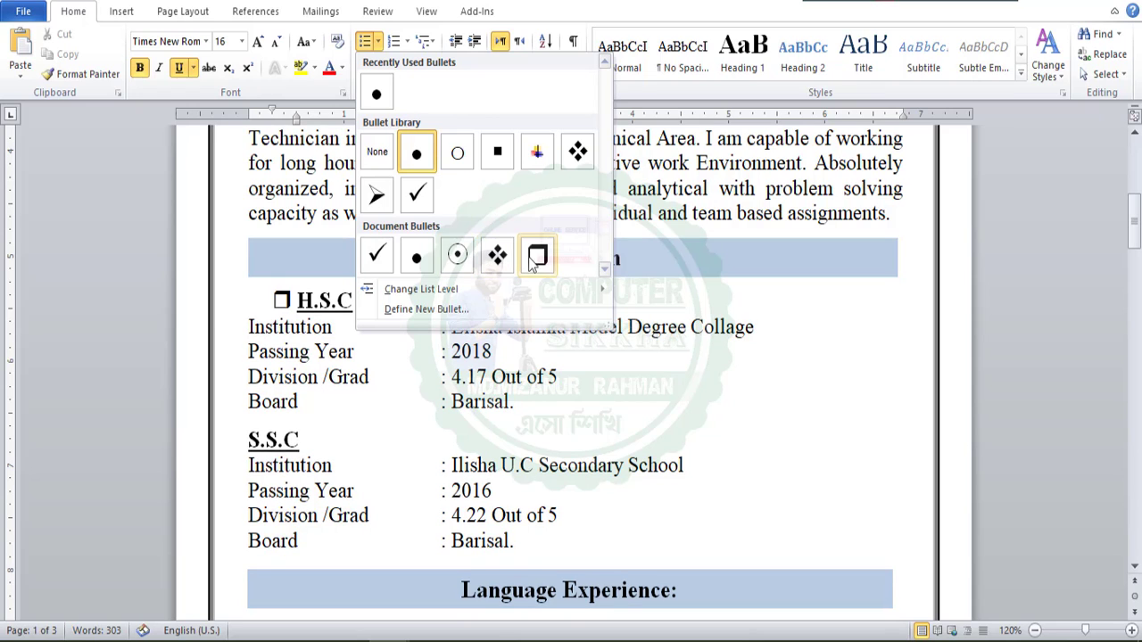
left_click(578, 153)
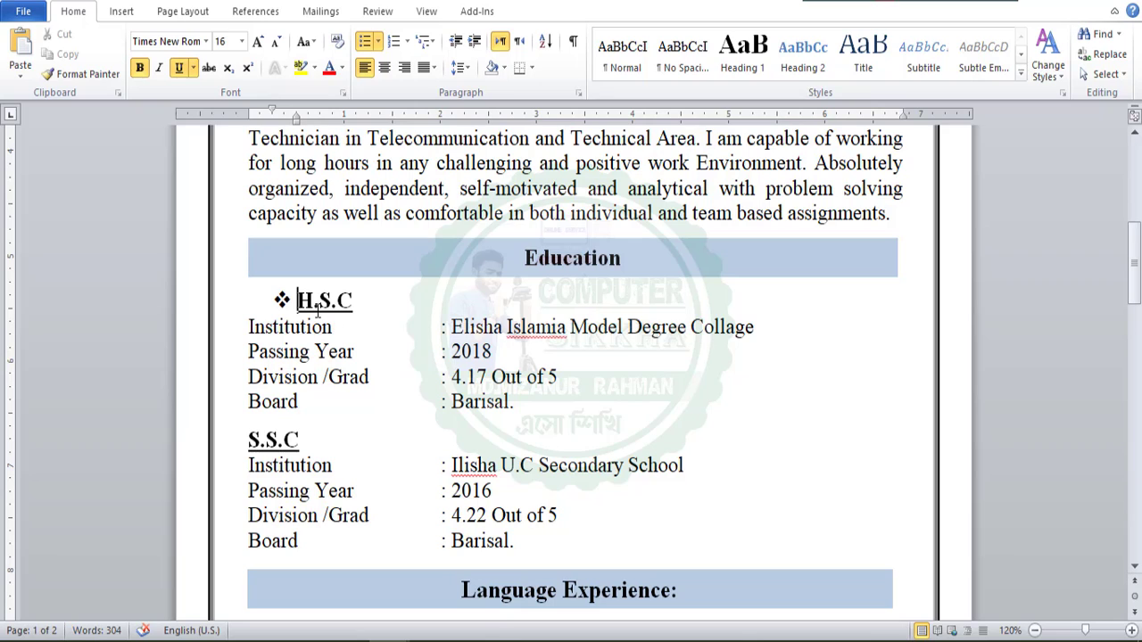
left_click(283, 299)
left_click(305, 294)
left_click(378, 42)
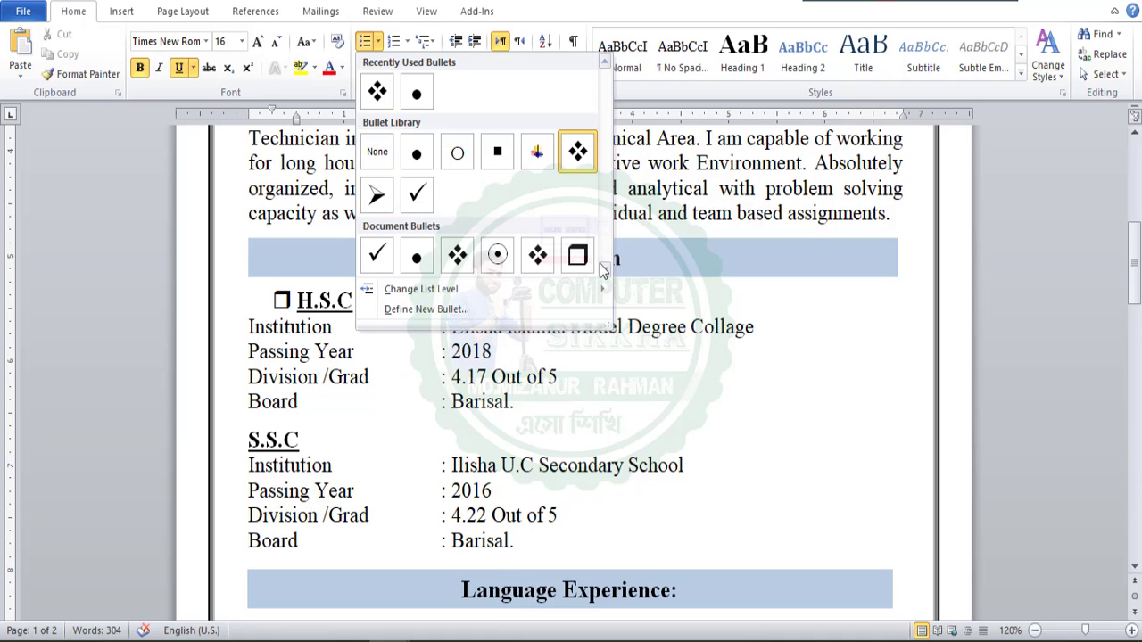
mouse_move(421, 290)
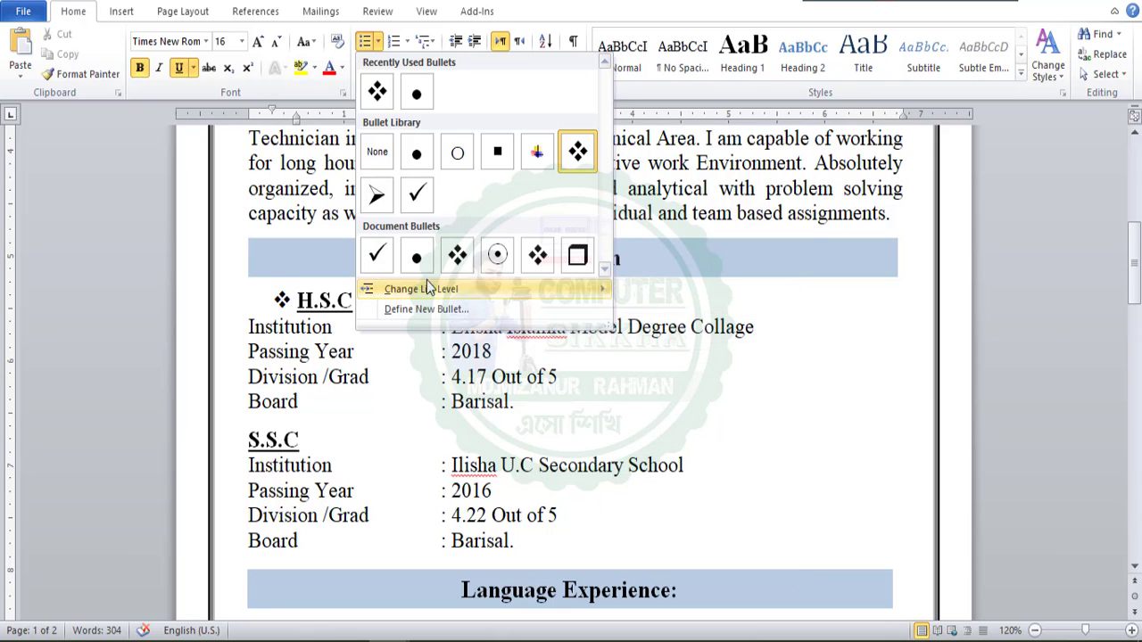
left_click(300, 303)
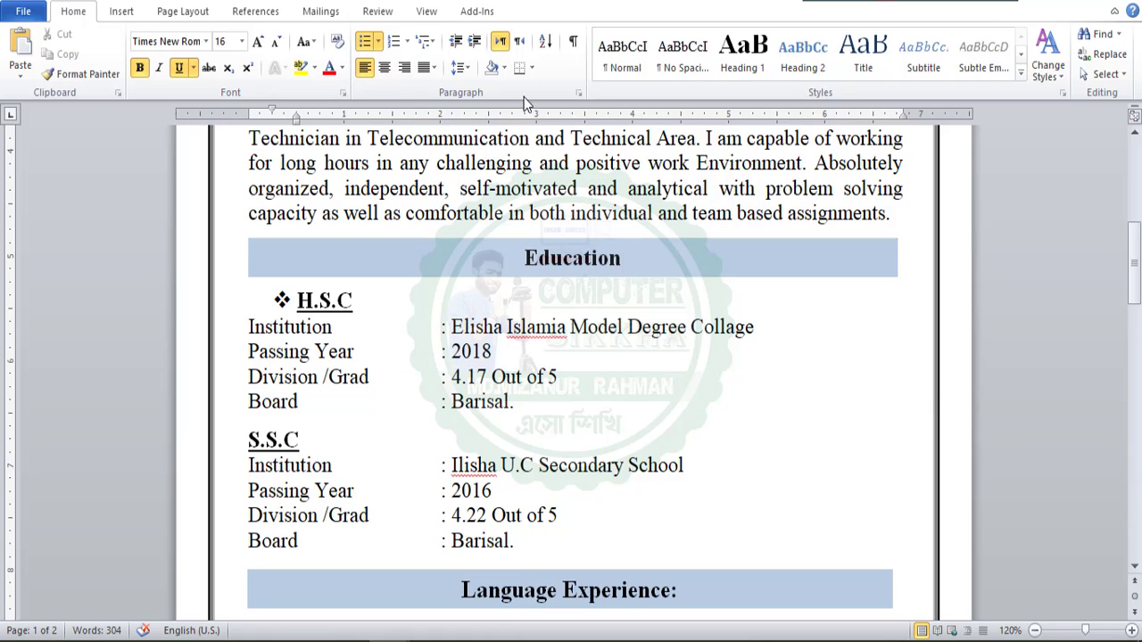
Remove the bullet from the H.S.C heading.
left_click(379, 46)
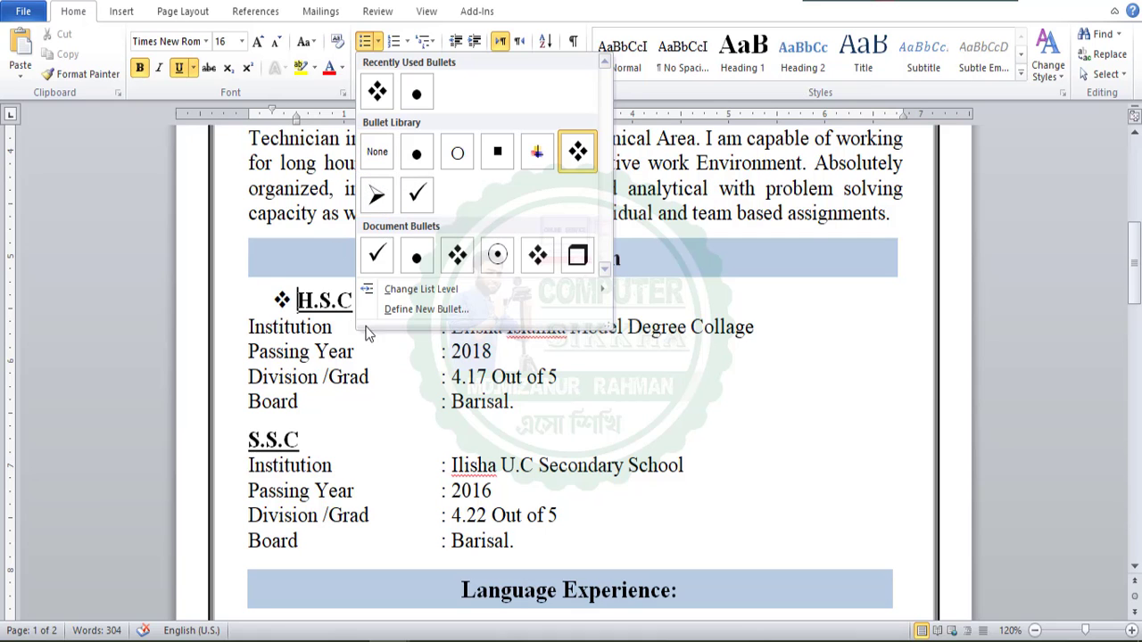
left_click(376, 165)
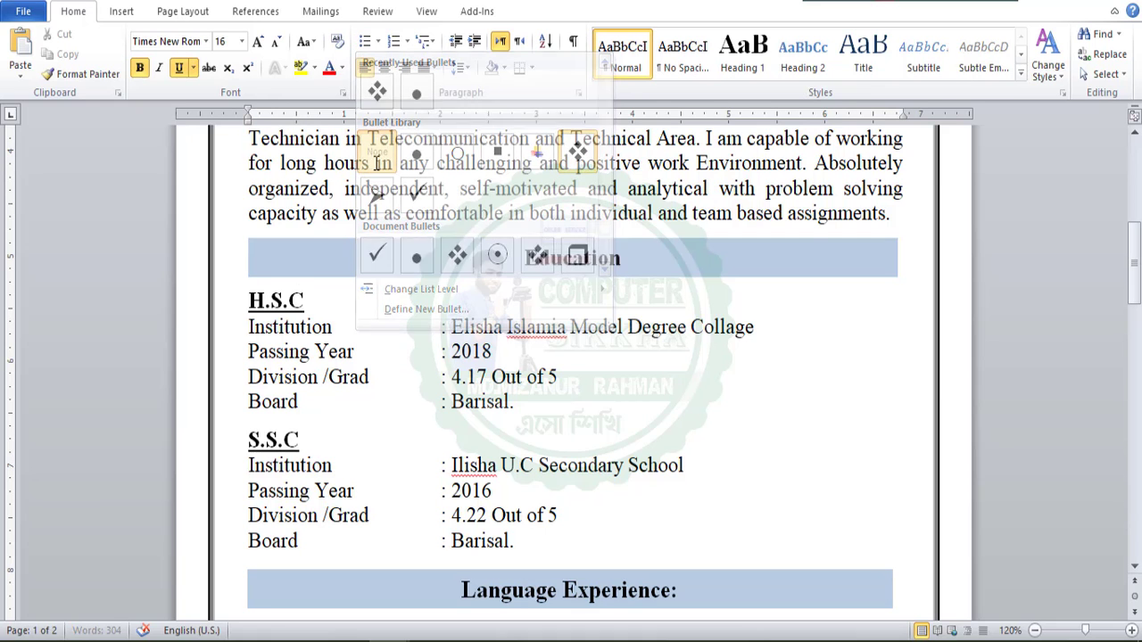
left_click(313, 327)
Switch back to New book 2023.pdf and read the instructions for line spacing and character spacing.
scroll(313, 326, "up", 5)
scroll(348, 473, "up", 3)
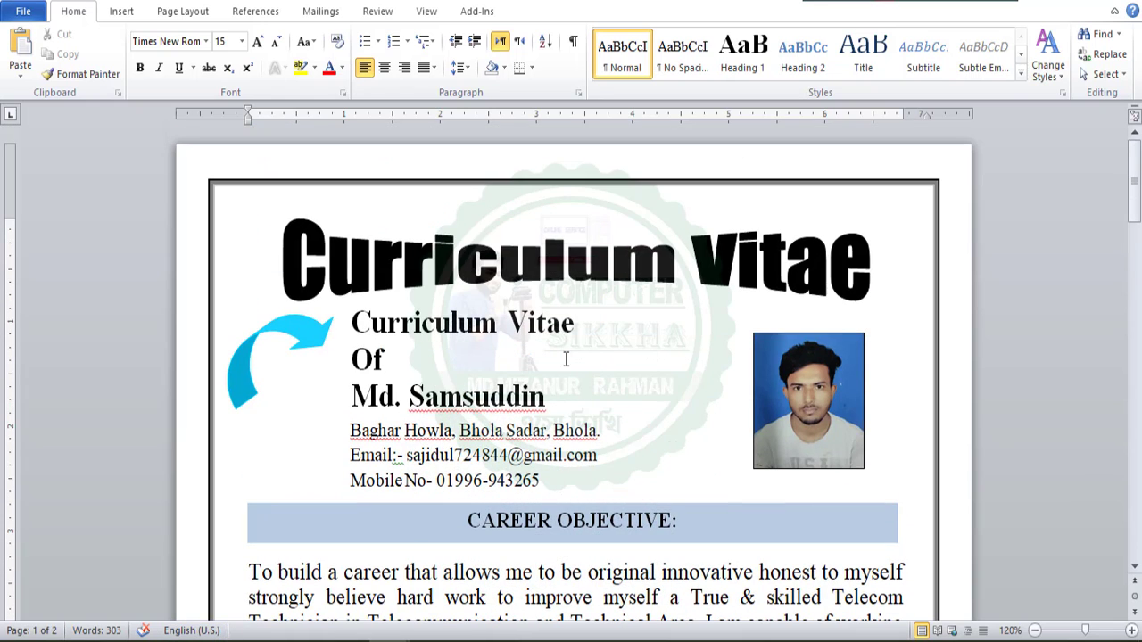
left_click(457, 248)
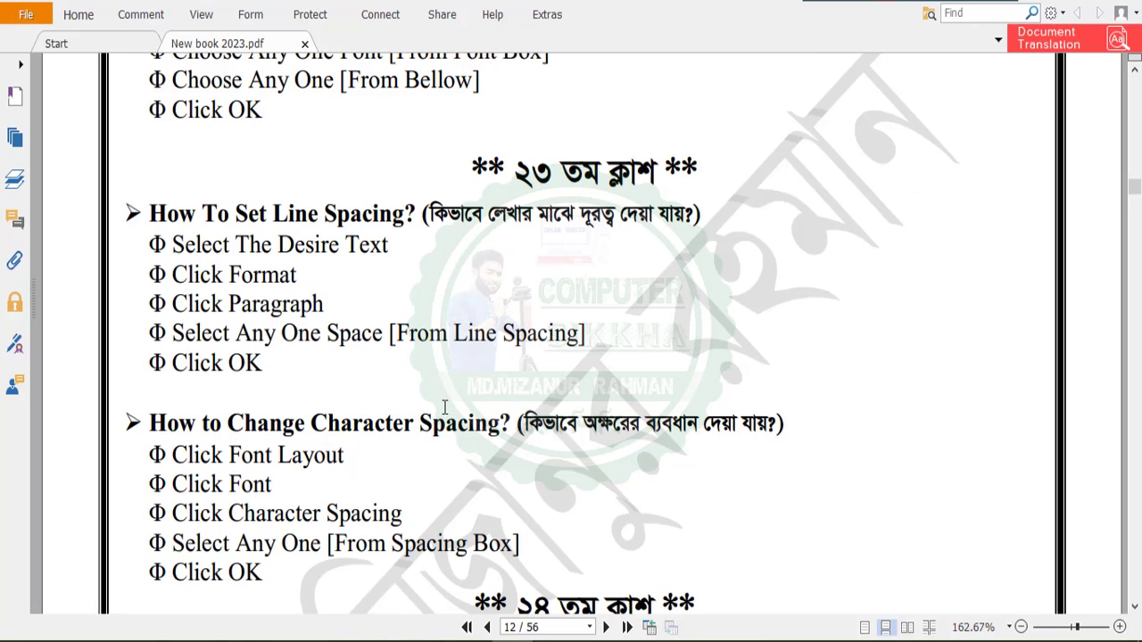
scroll(438, 408, "down", 1)
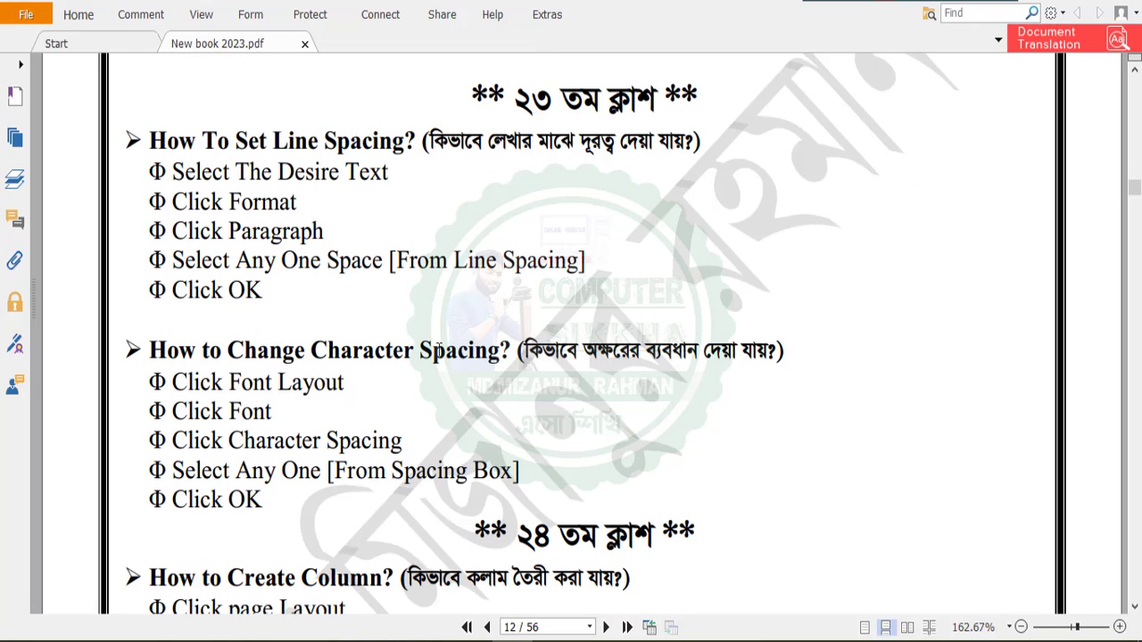
scroll(413, 367, "up", 1)
scroll(413, 368, "down", 1)
scroll(488, 358, "up", 1)
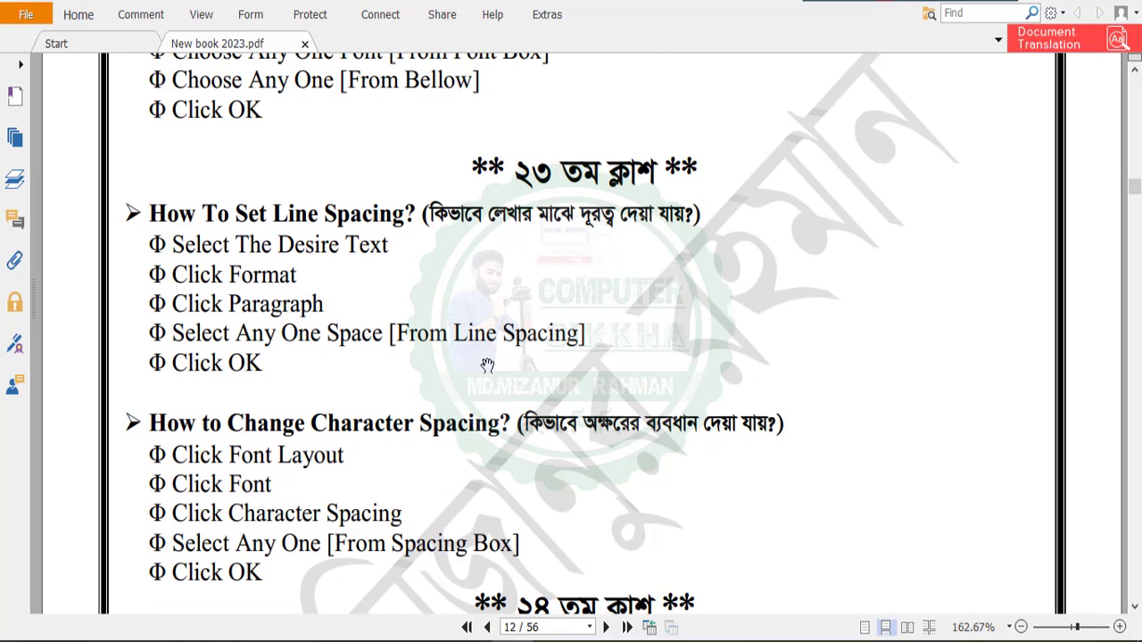